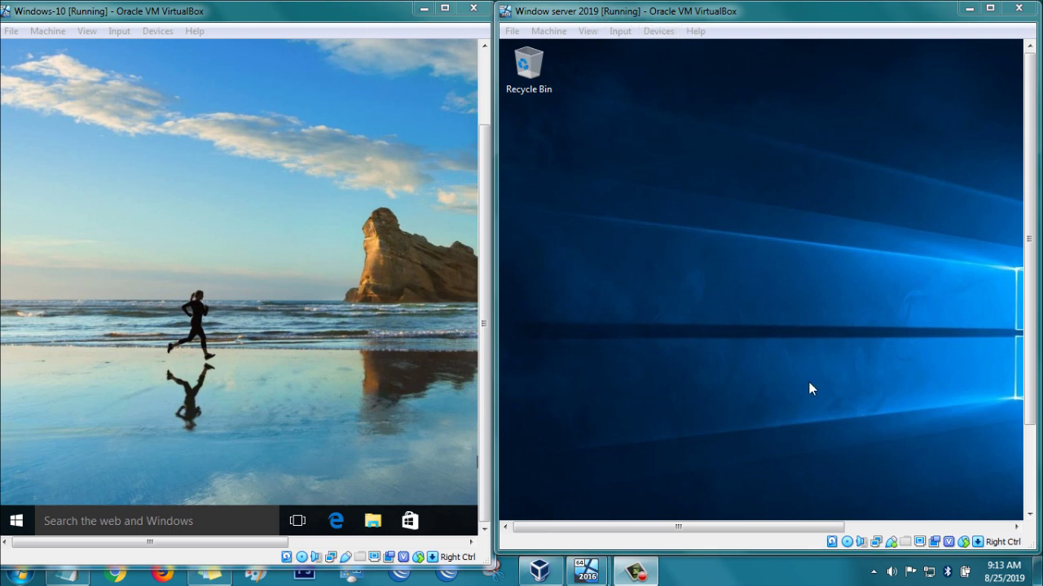
Focus the Windows-10 VM window, next to the running Windows Server 2019 guest.
left_click(182, 249)
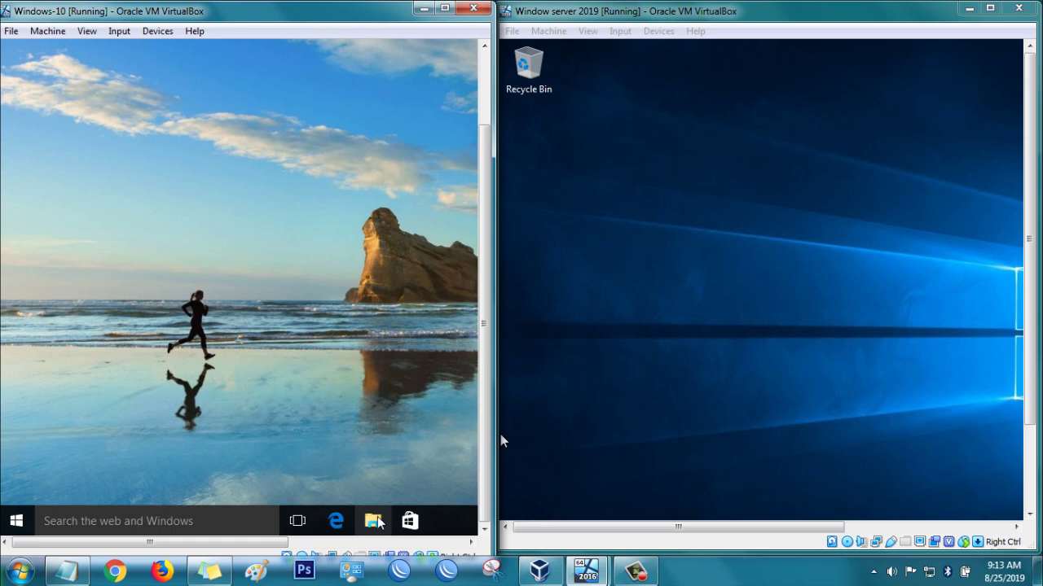
left_click(375, 522)
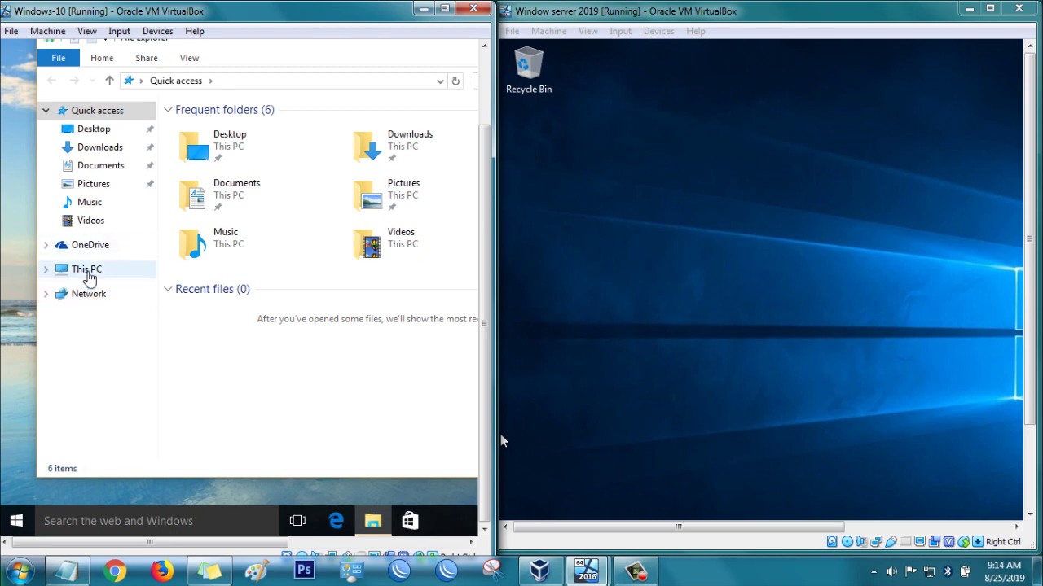
right_click(90, 269)
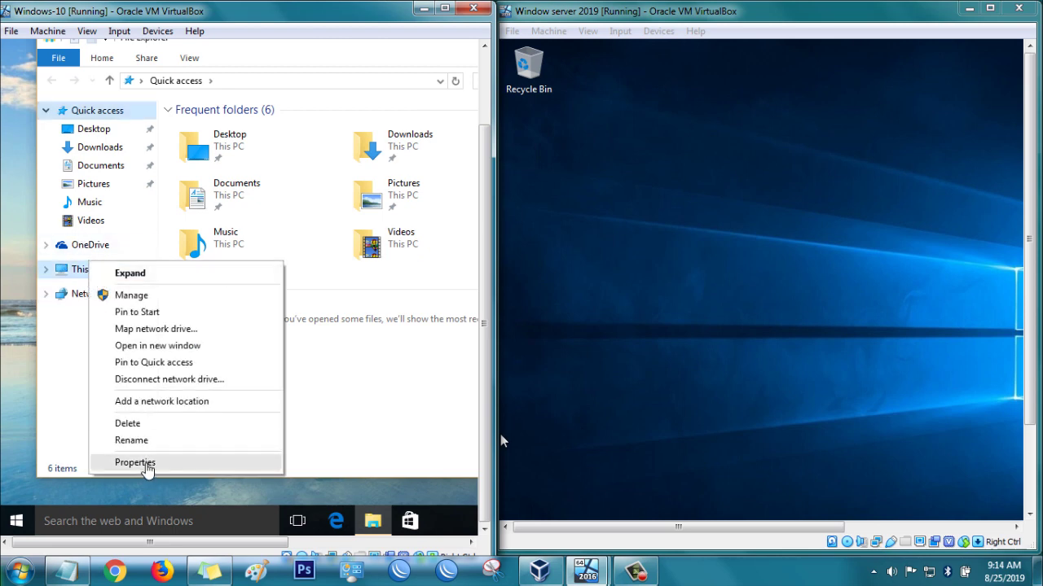
left_click(149, 463)
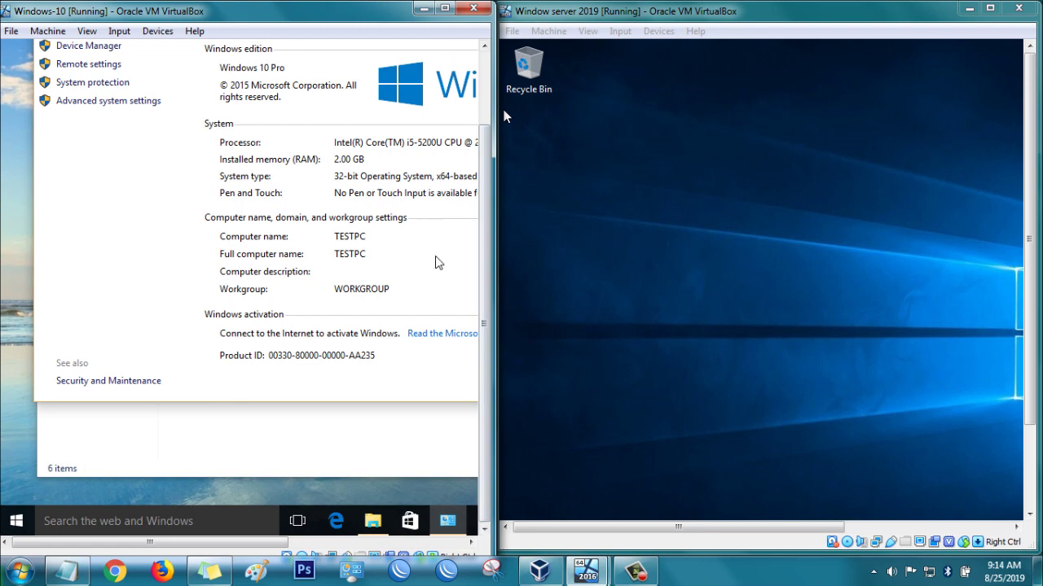
left_click_drag(409, 62, 348, 64)
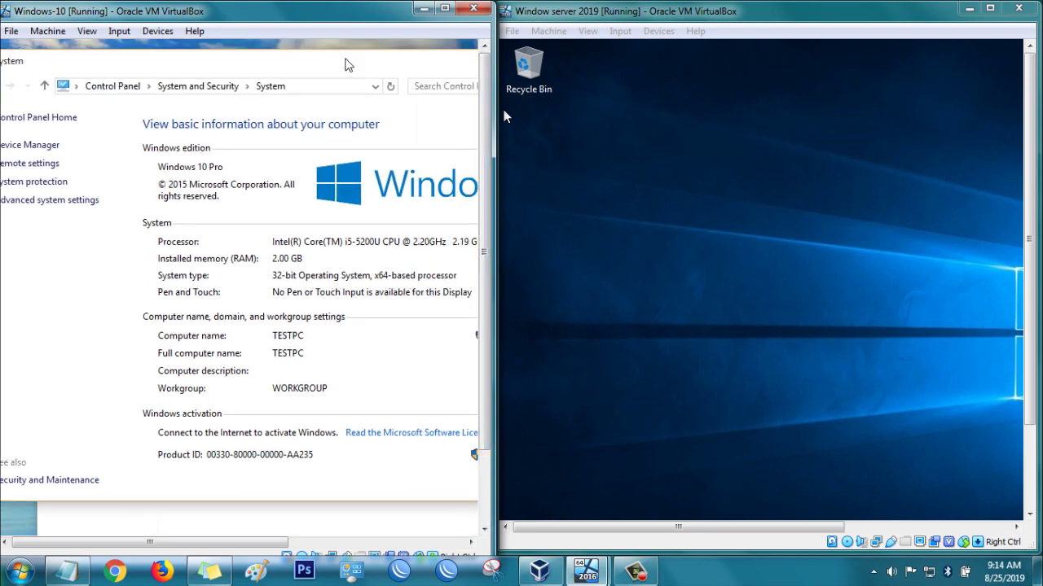
left_click(409, 91)
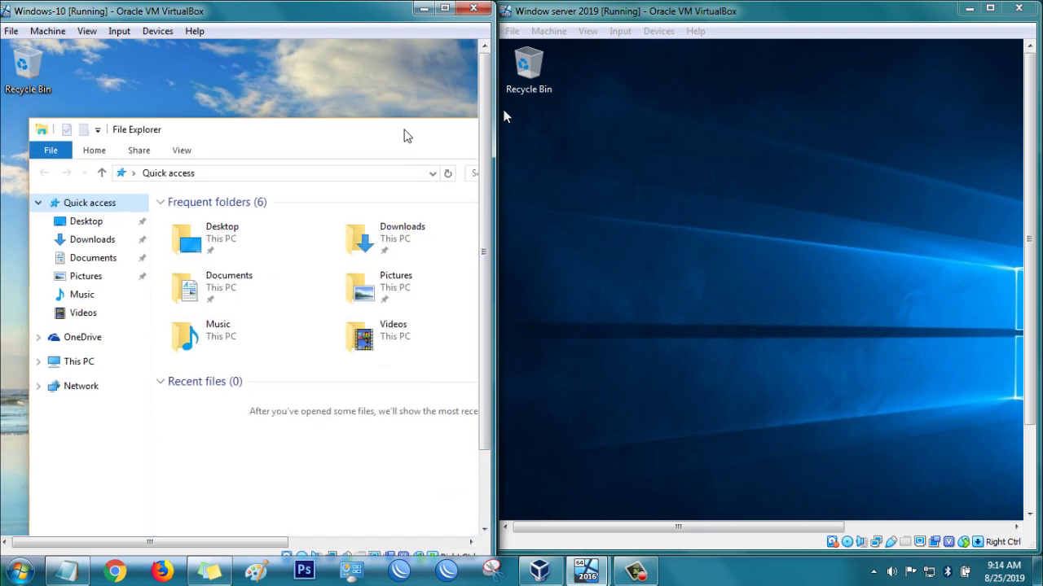
left_click_drag(407, 136, 154, 128)
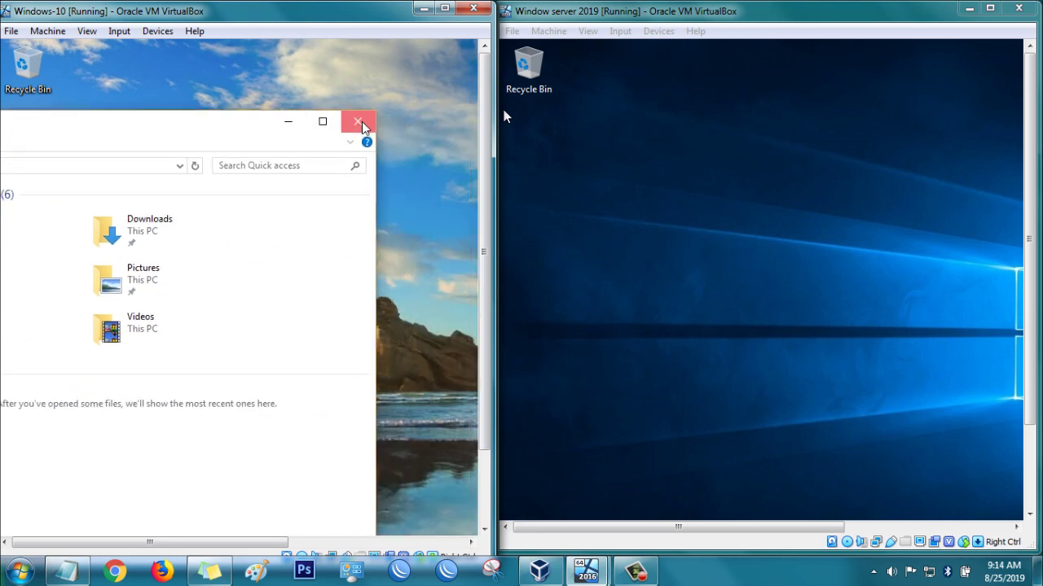
left_click(363, 124)
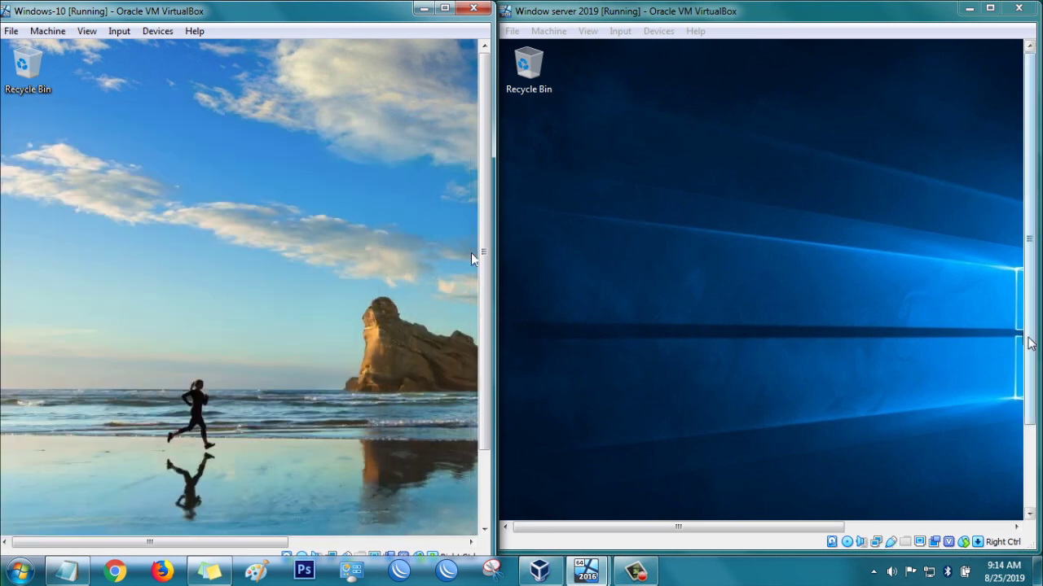
Show Server Manager's Local Server page: SERVERPC, domain test.com, address 192.168.100.2.
left_click_drag(1028, 342, 1028, 438)
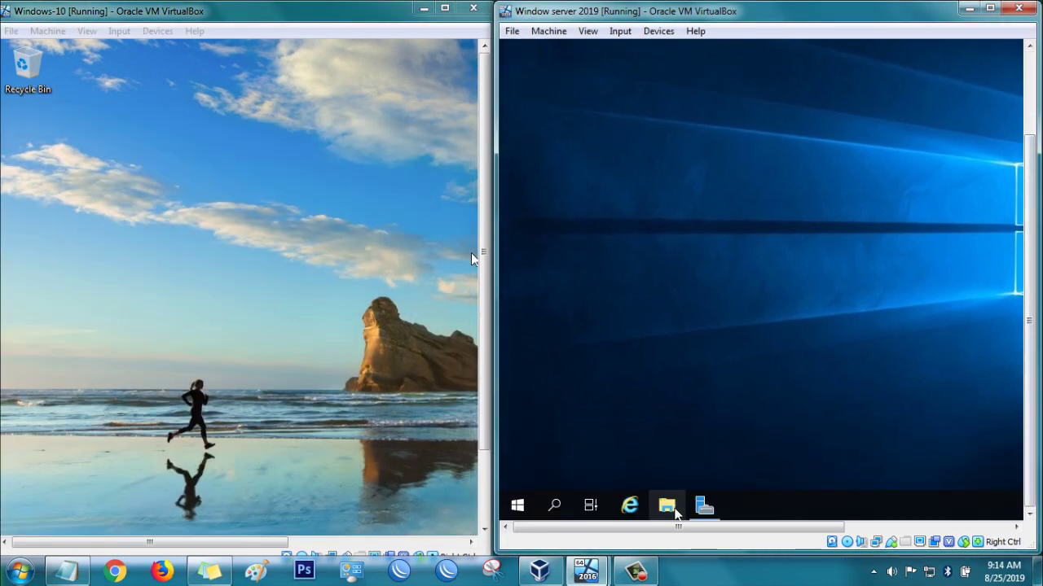
left_click(702, 508)
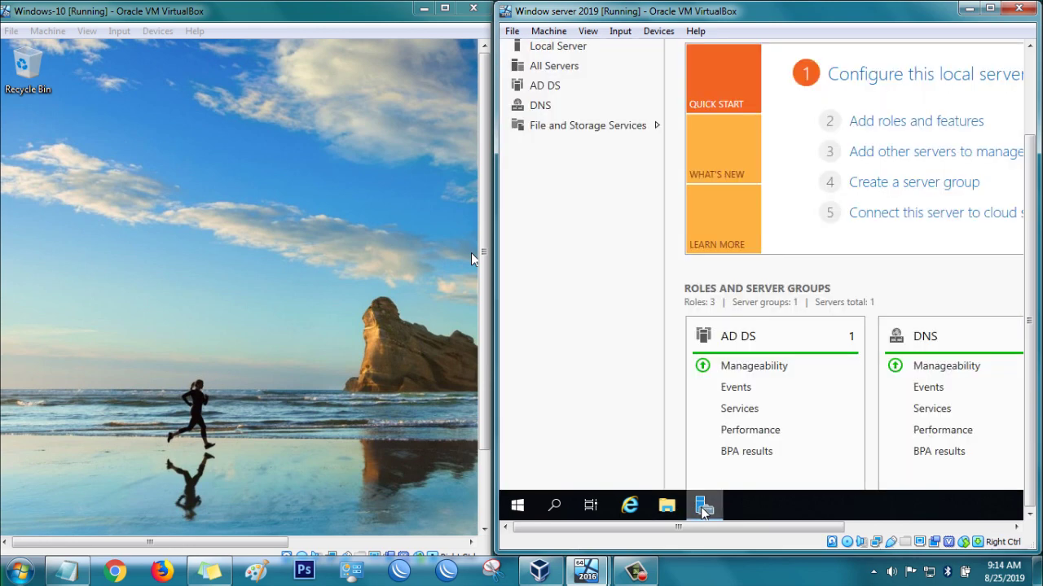
mouse_move(1022, 350)
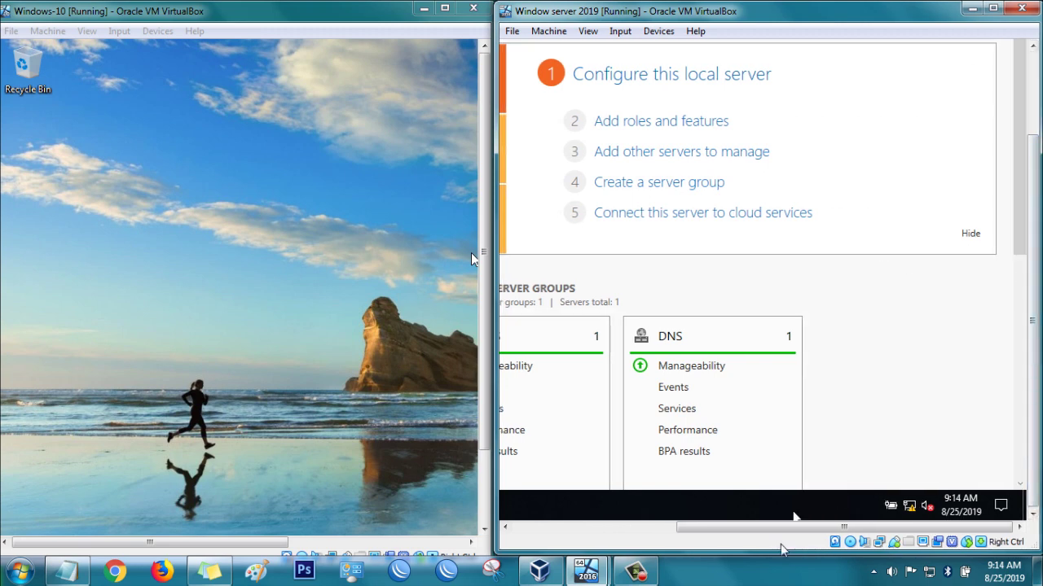
left_click_drag(790, 529, 647, 527)
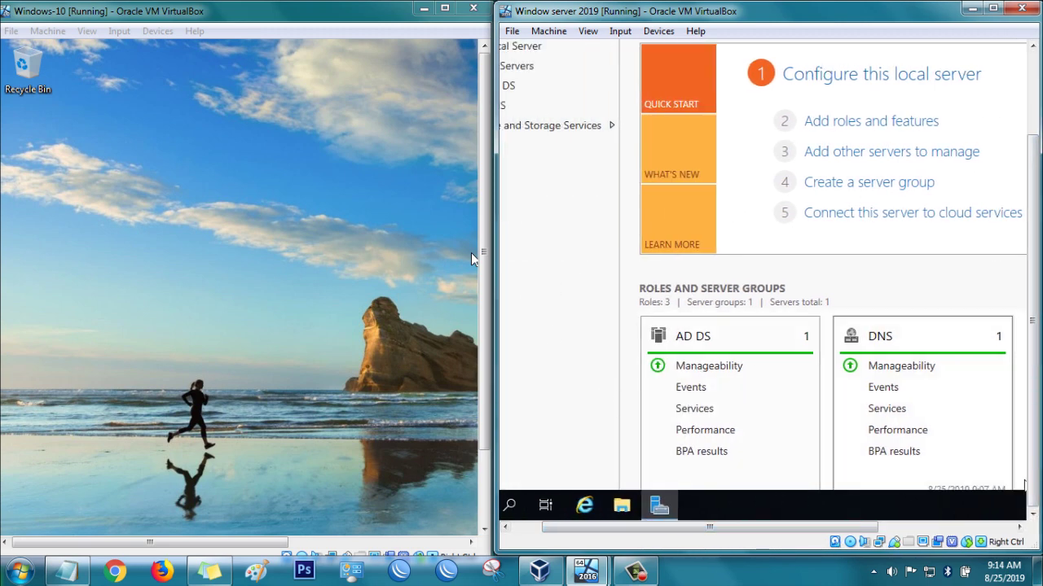
left_click_drag(796, 530, 768, 529)
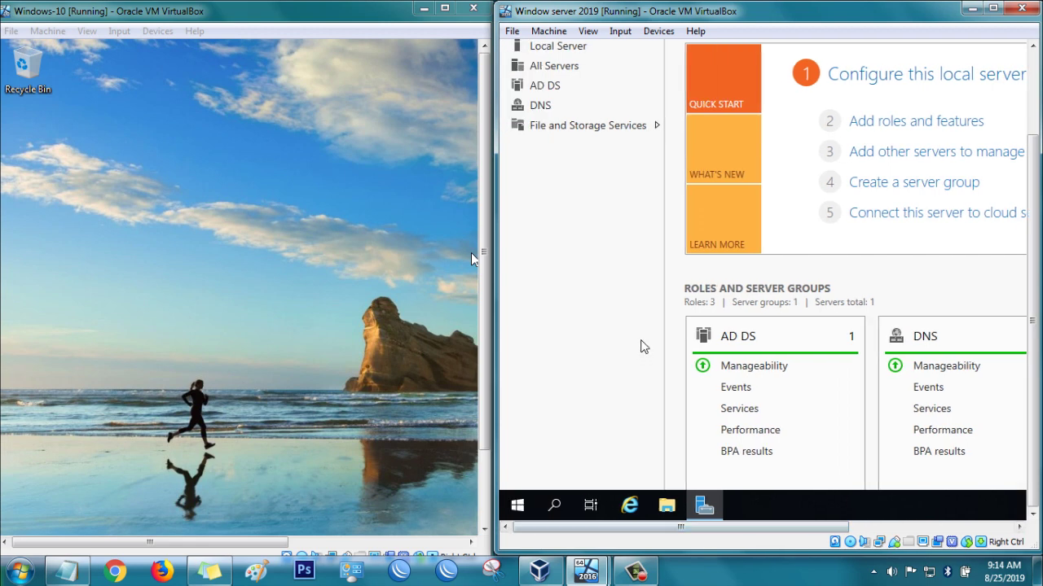
left_click(571, 49)
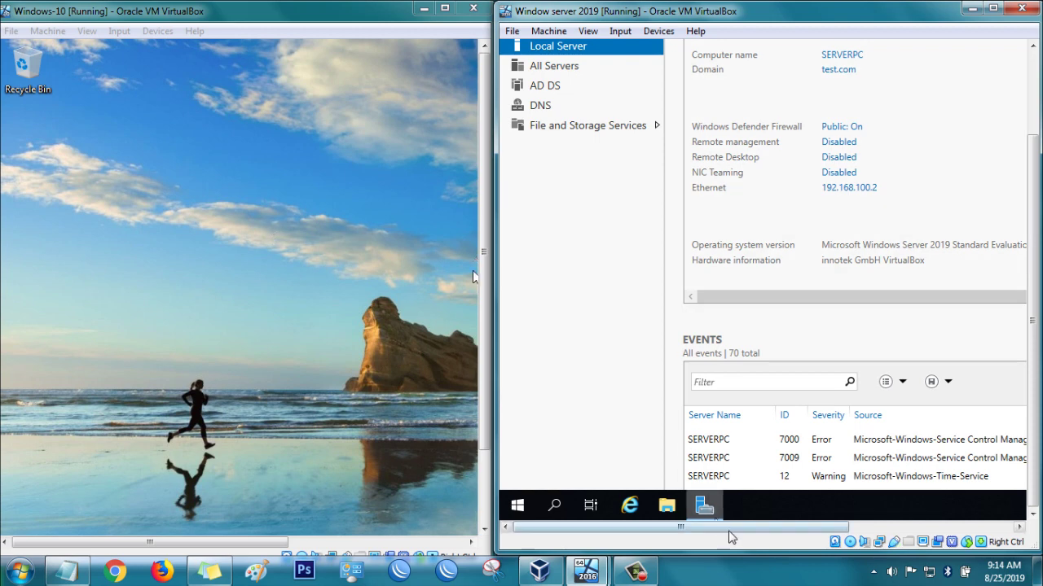
left_click_drag(731, 527, 905, 529)
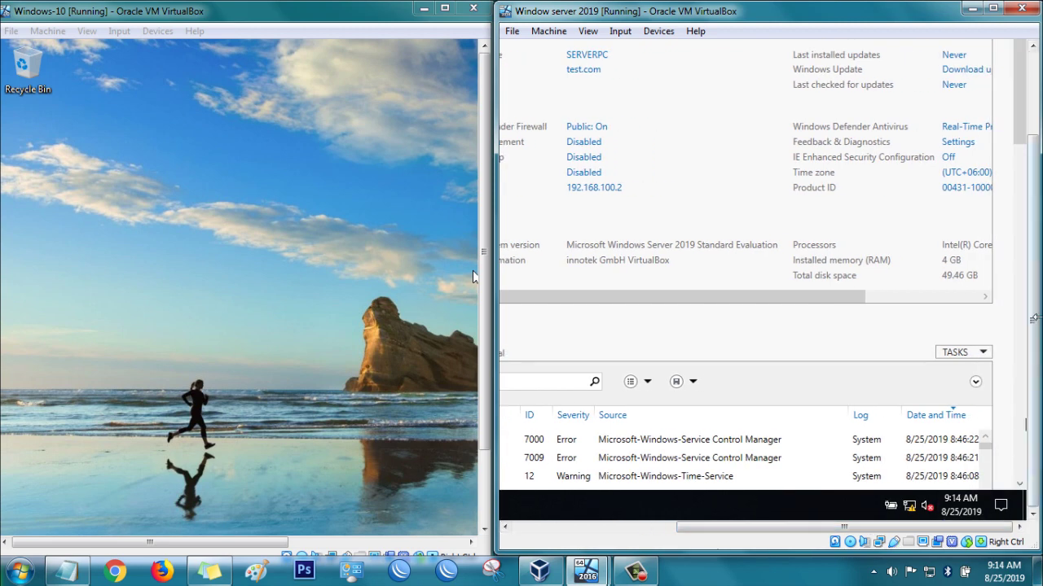
left_click_drag(1033, 318, 1033, 236)
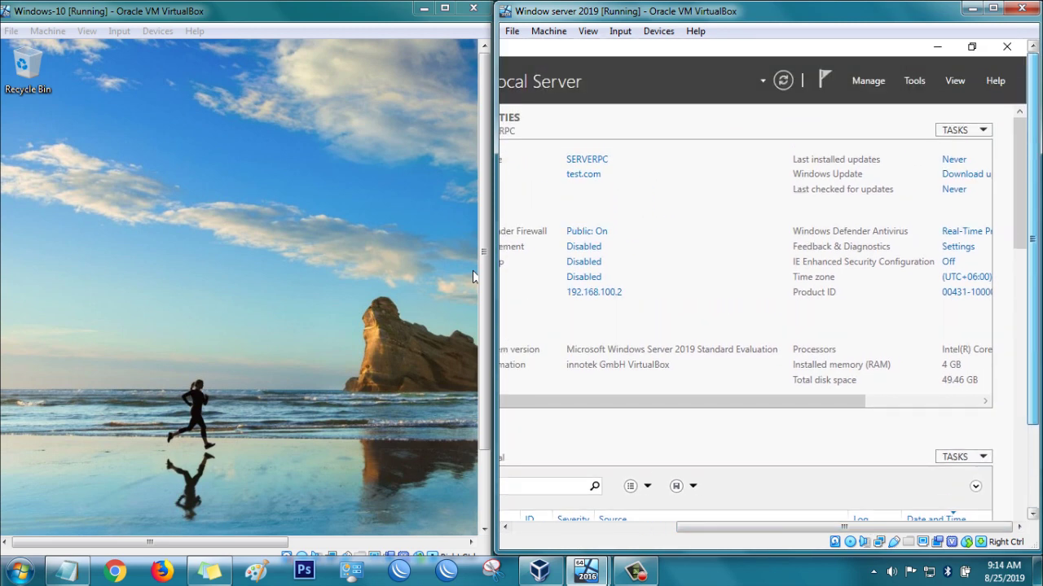
Launch Active Directory Users and Computers from Server Manager's Tools menu.
left_click(915, 80)
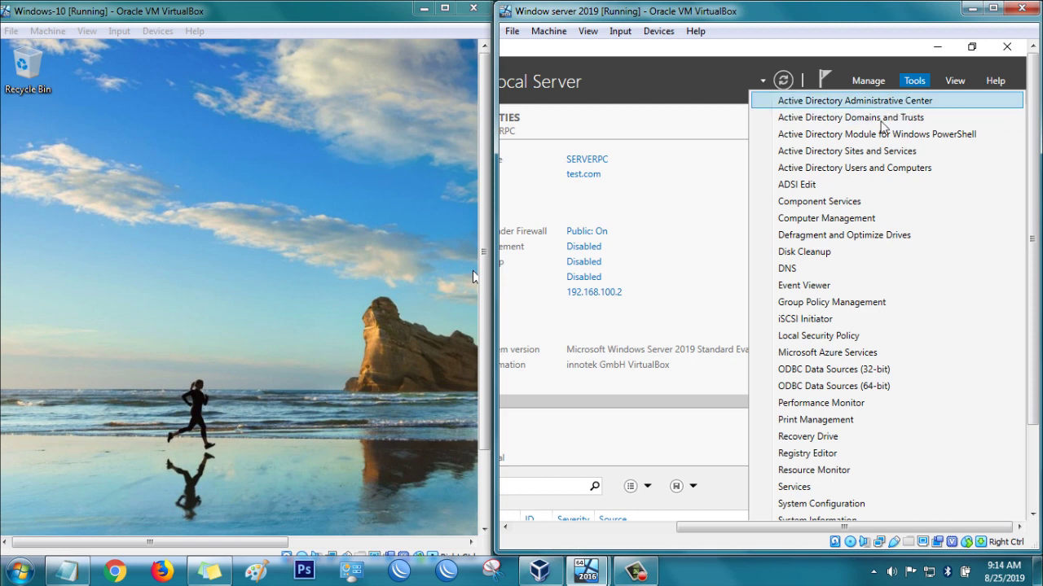
left_click(878, 176)
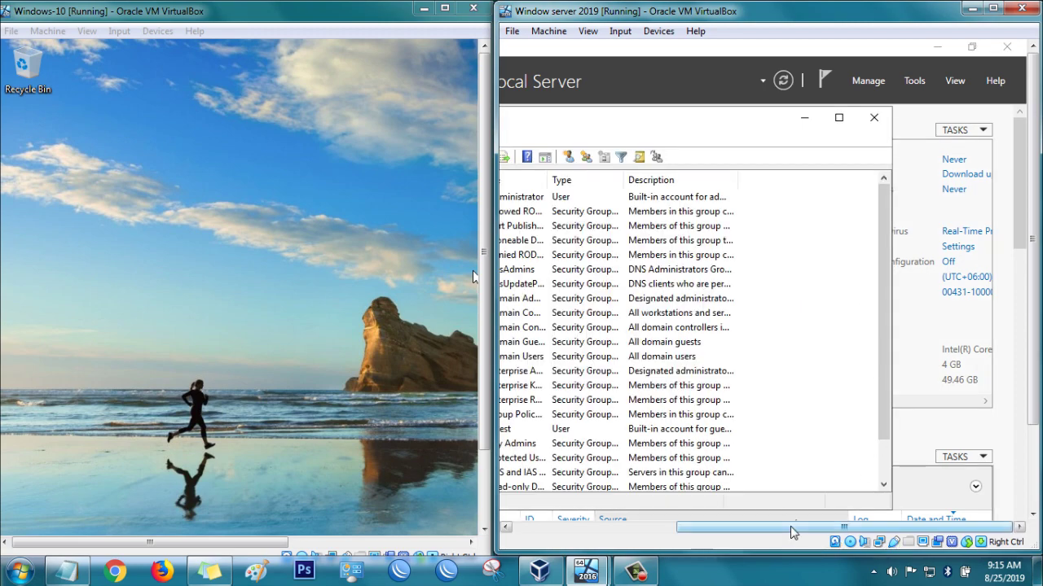
left_click_drag(790, 526, 655, 526)
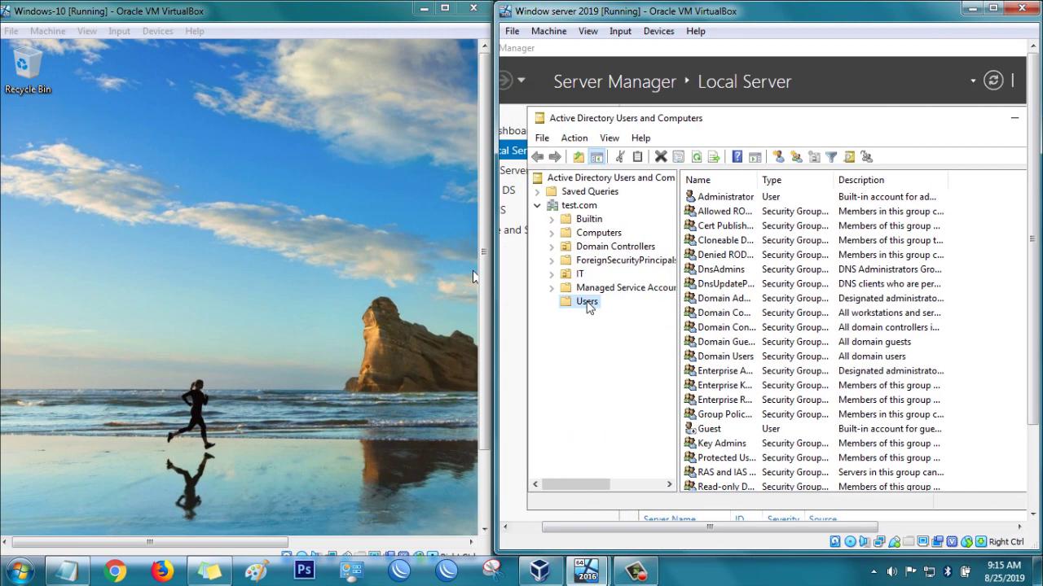
Start a new user in test.com's Users container via New > User.
right_click(985, 378)
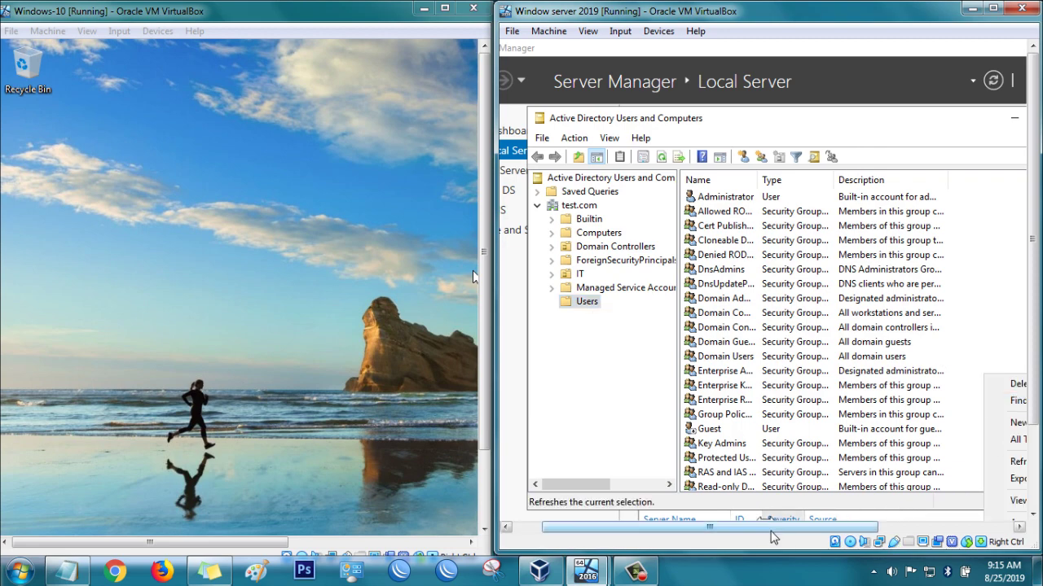
left_click_drag(786, 528, 859, 534)
mouse_move(970, 422)
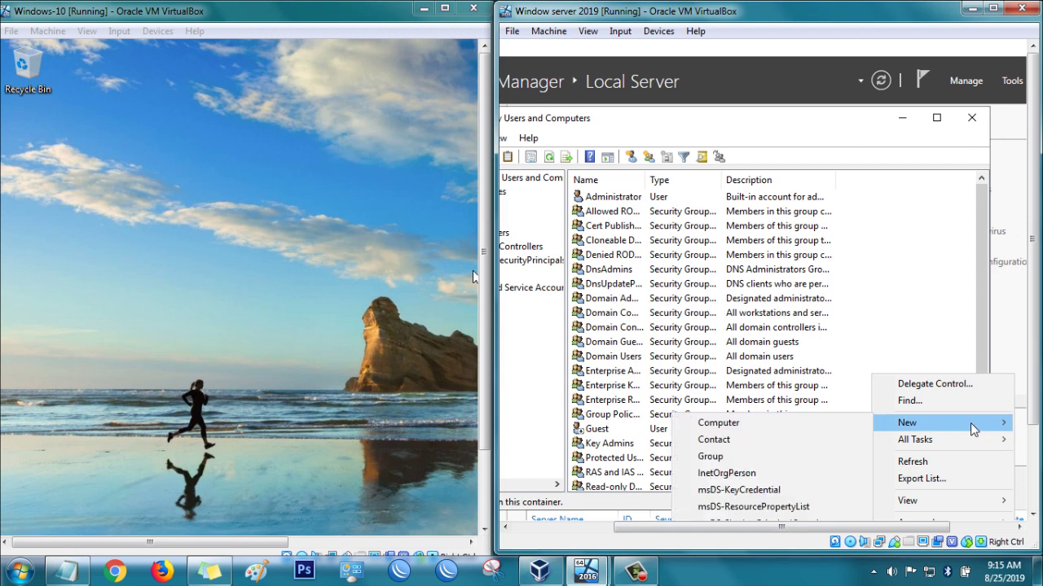
right_click(927, 248)
mouse_move(957, 297)
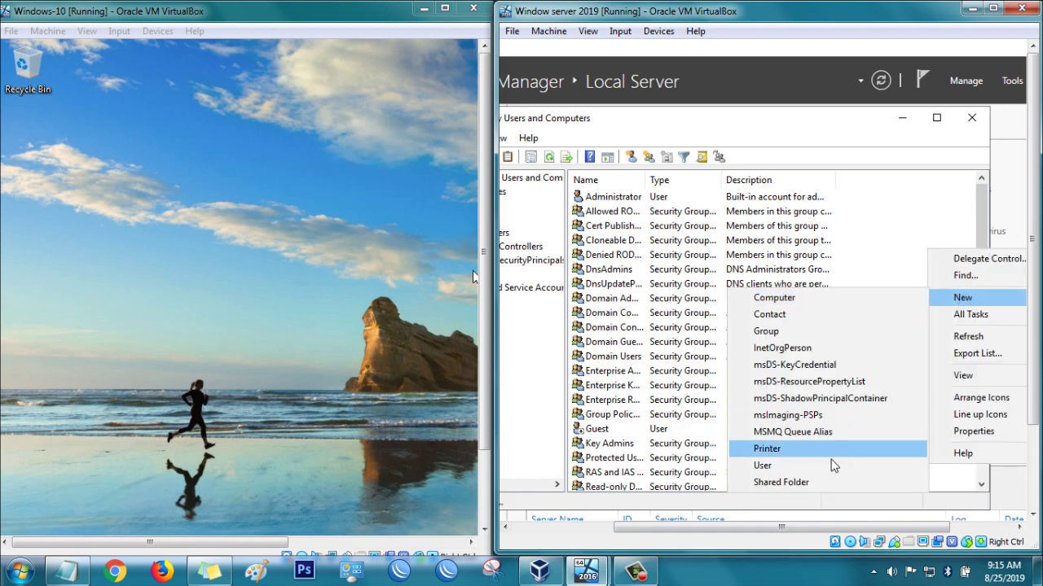
left_click(815, 461)
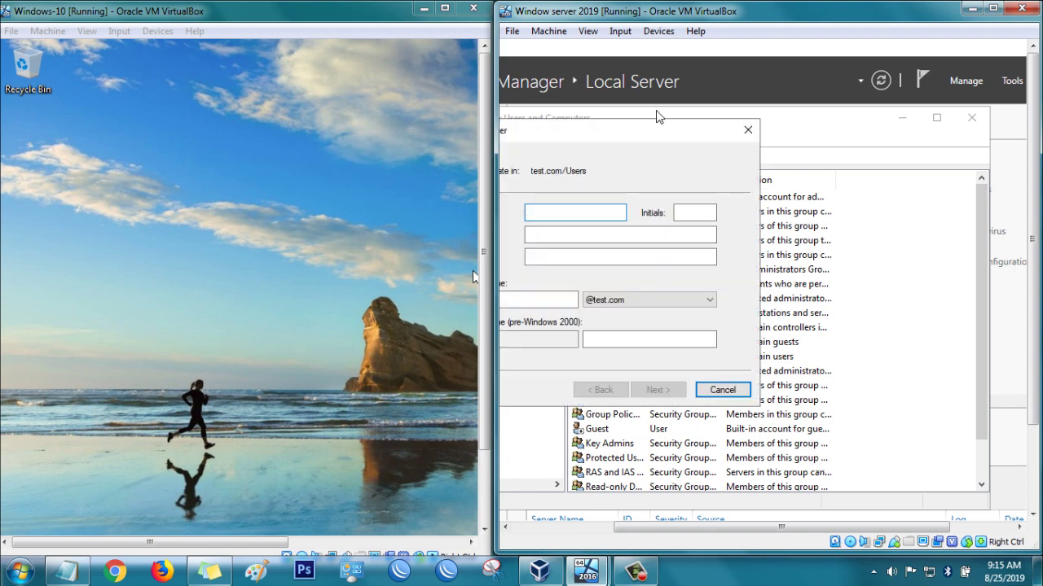
Enter the new user's first name, last name and logon name.
left_click_drag(599, 132, 788, 181)
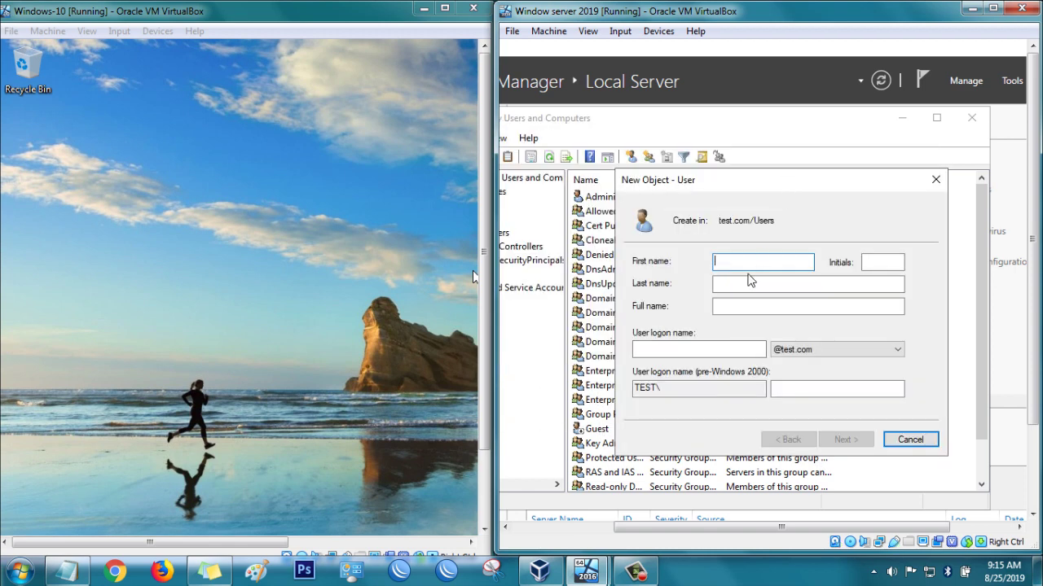
type("Rony")
key("Tab")
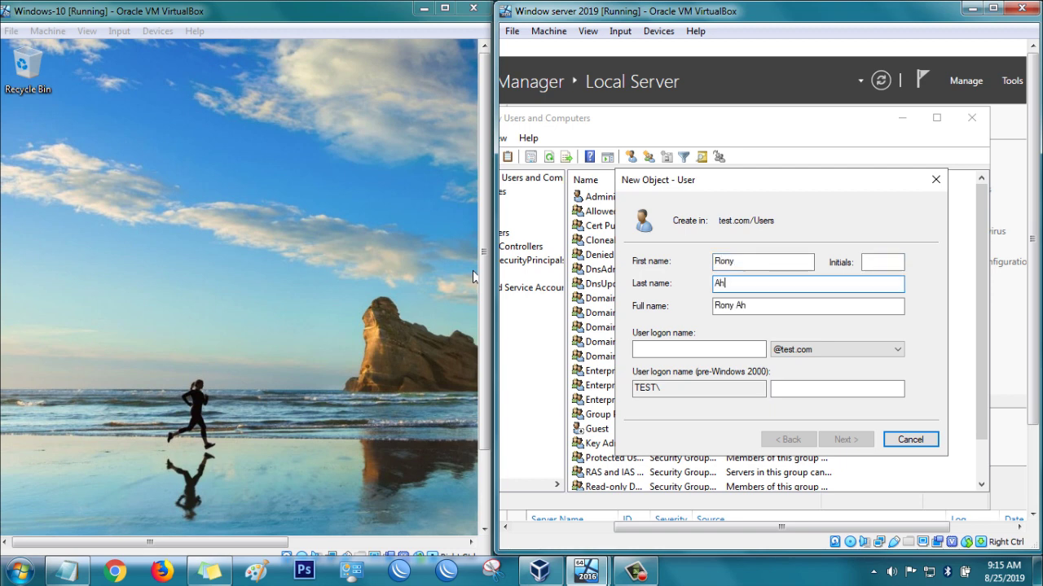
key("Tab")
key("Tab")
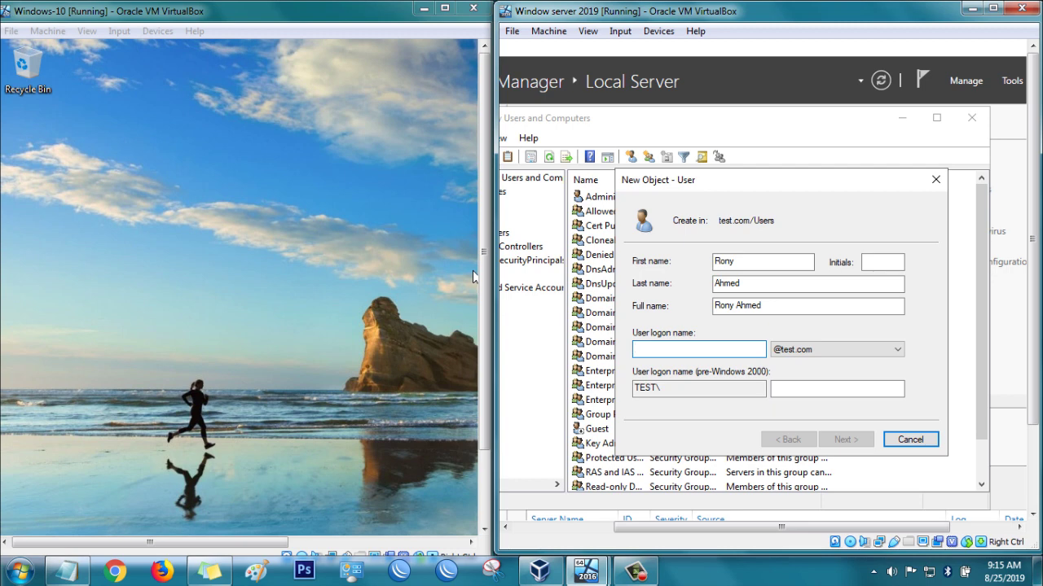
type("rony")
key("Tab")
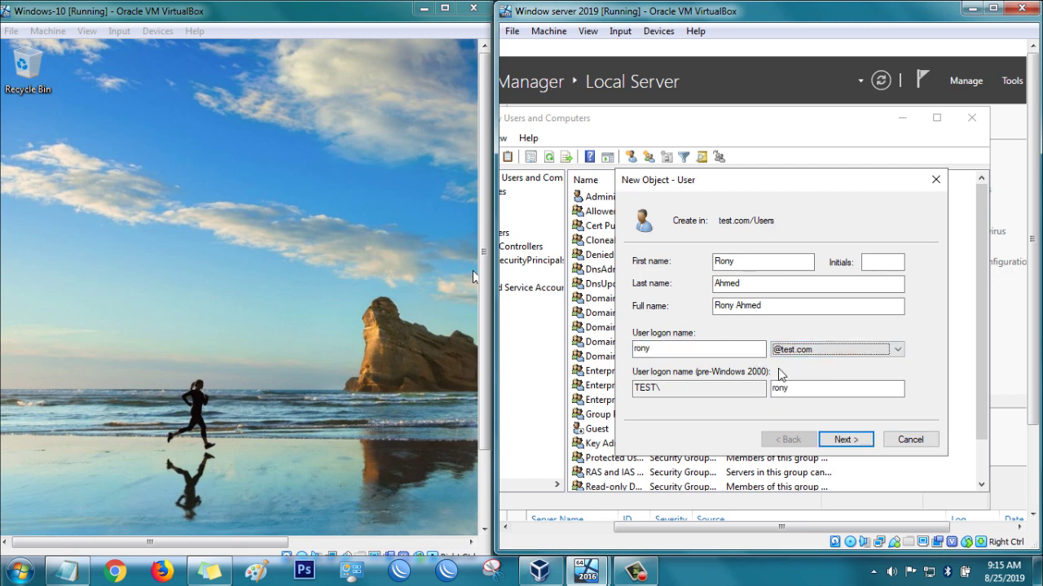
left_click(860, 443)
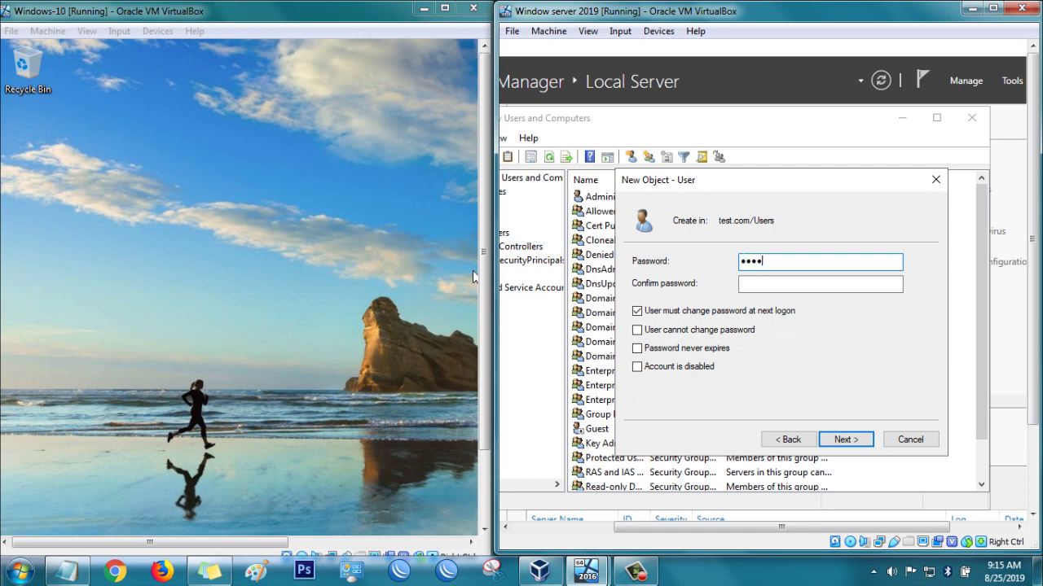
Set the password, disable change-at-next-logon, enable never-expires, and finish the wizard.
left_click(810, 285)
type("123456")
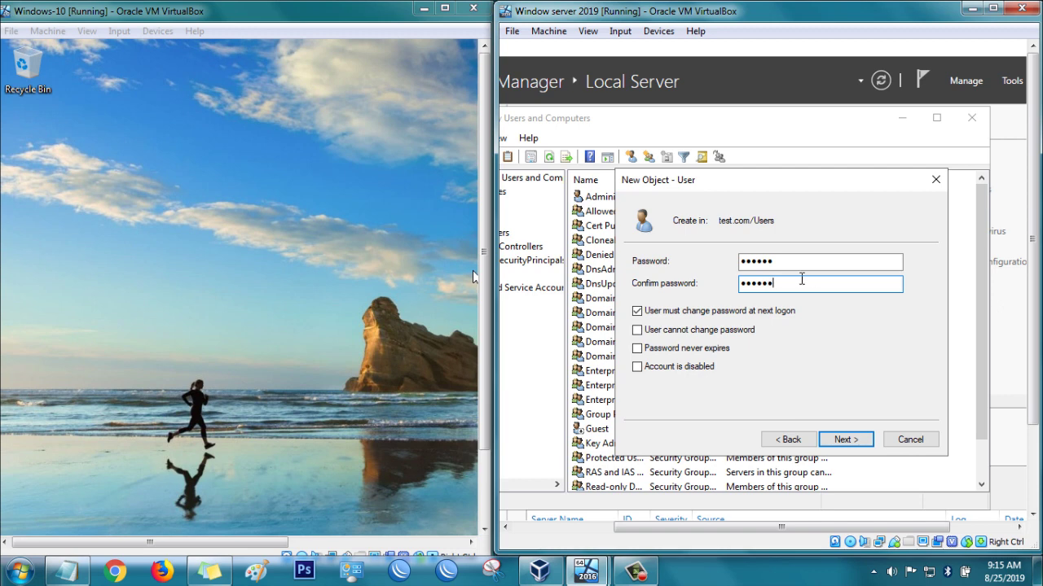
left_click(663, 313)
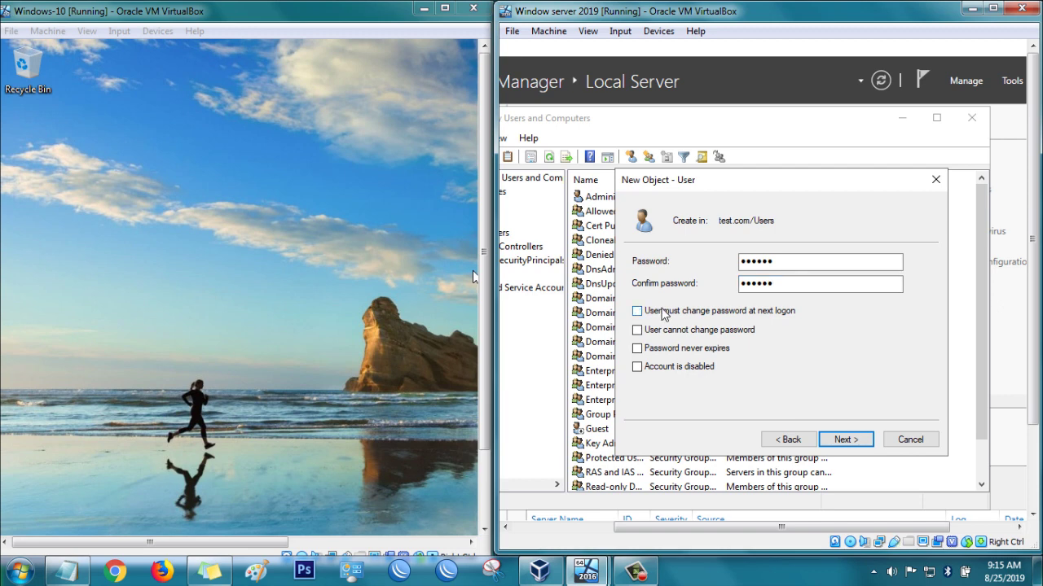
left_click(638, 349)
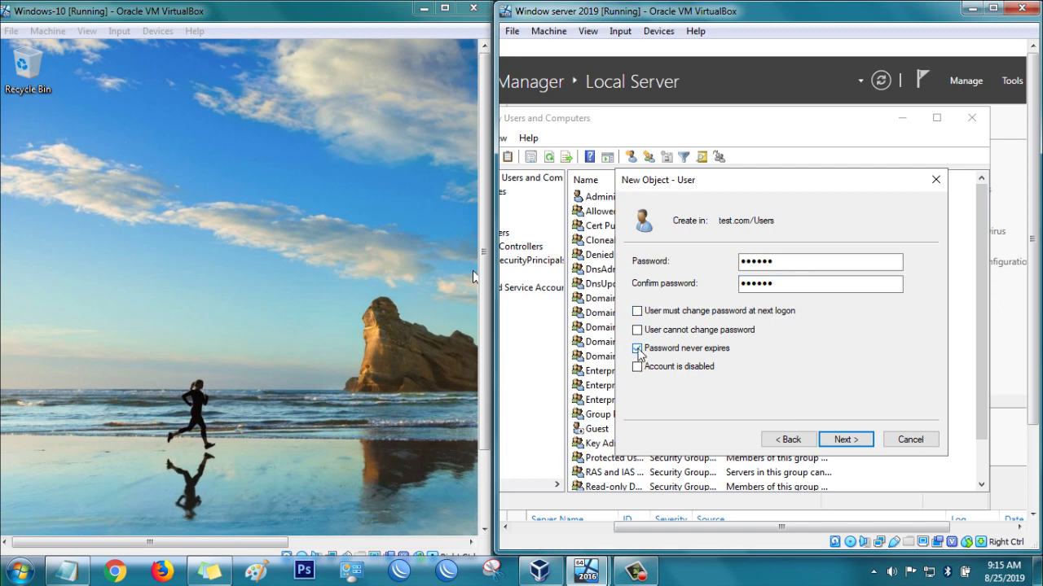
left_click(850, 444)
left_click(847, 441)
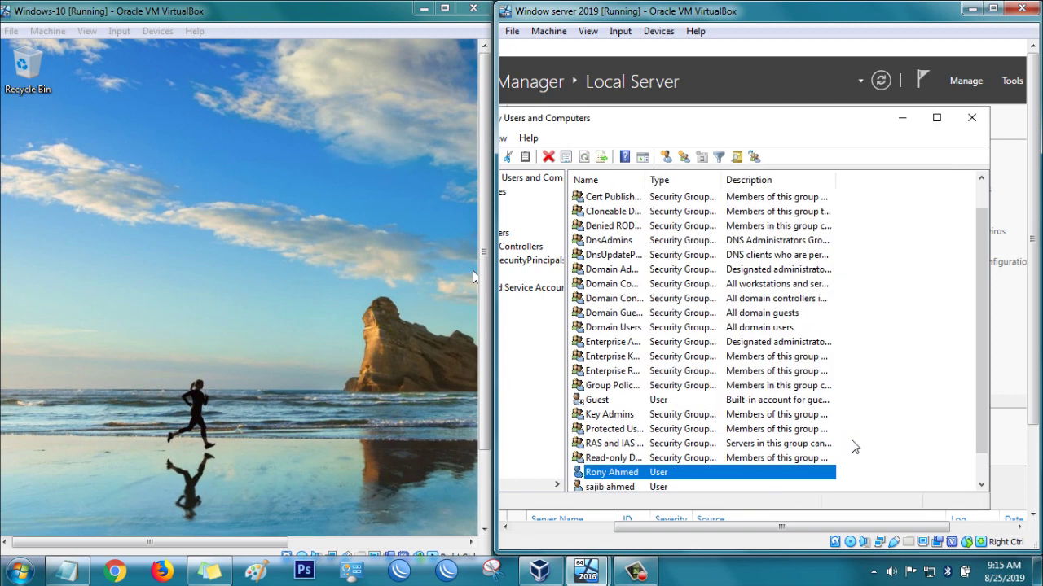
Open the Windows 10 VM's computer name and domain settings from File Explorer.
left_click(312, 403)
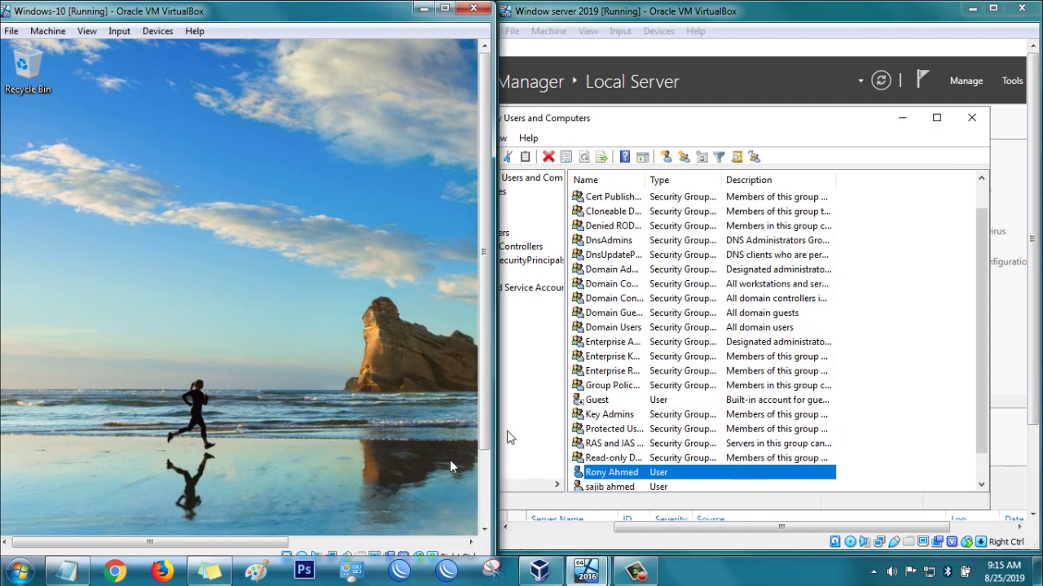
left_click_drag(481, 435, 470, 503)
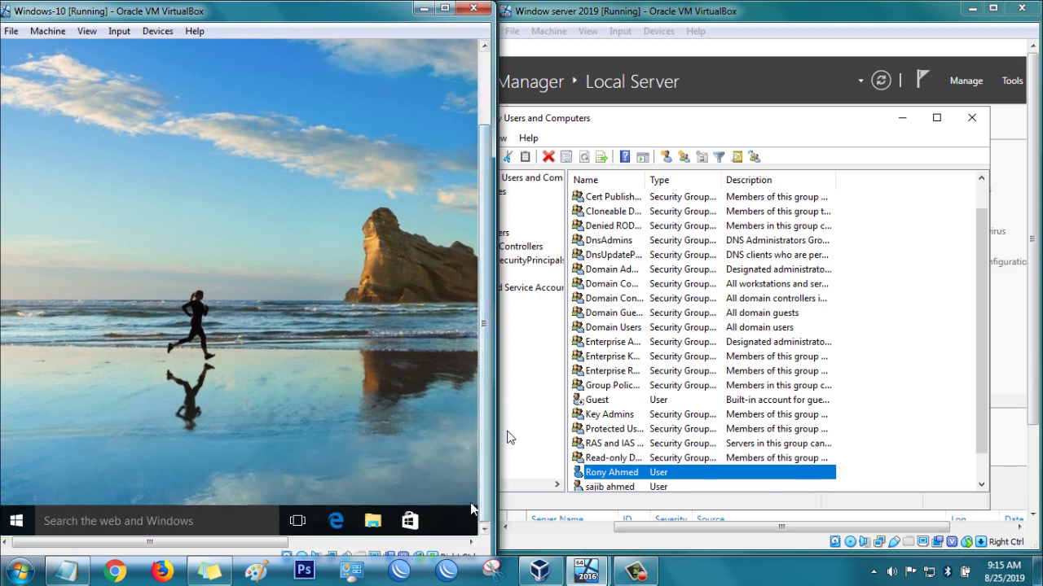
left_click(373, 522)
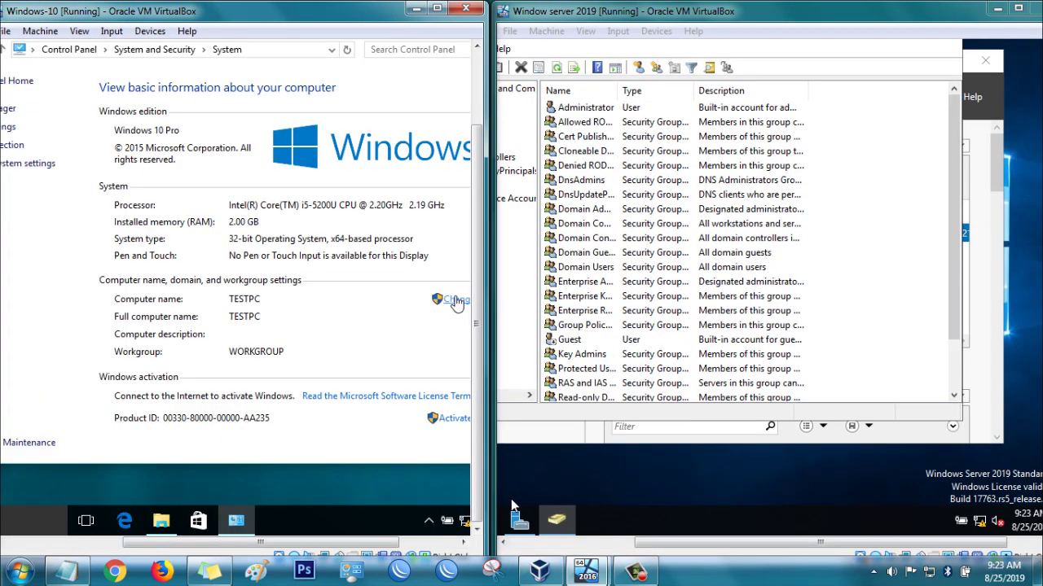
left_click(454, 301)
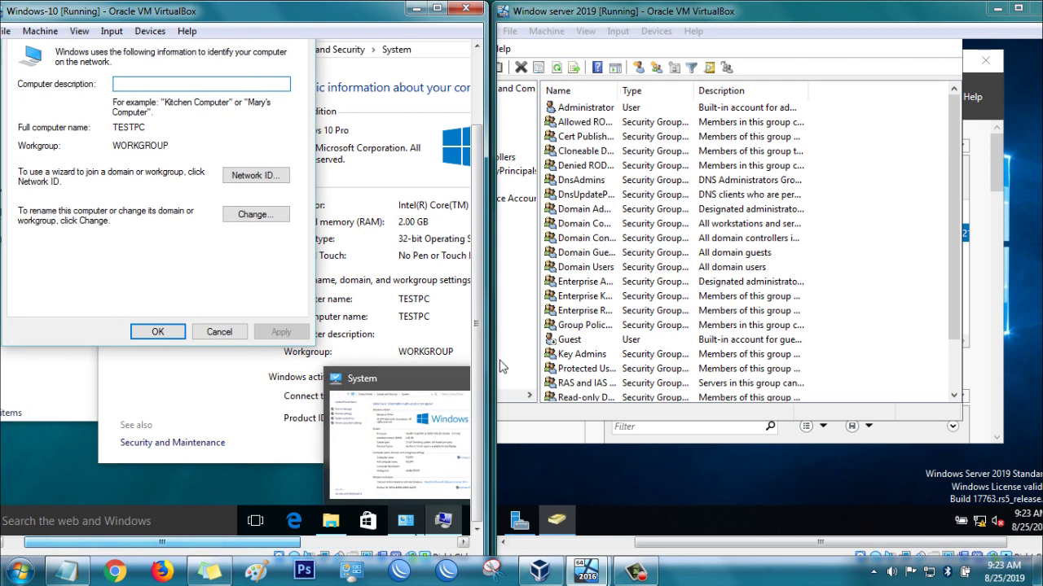
Make TESTPC a member of the domain test.com.
left_click(257, 215)
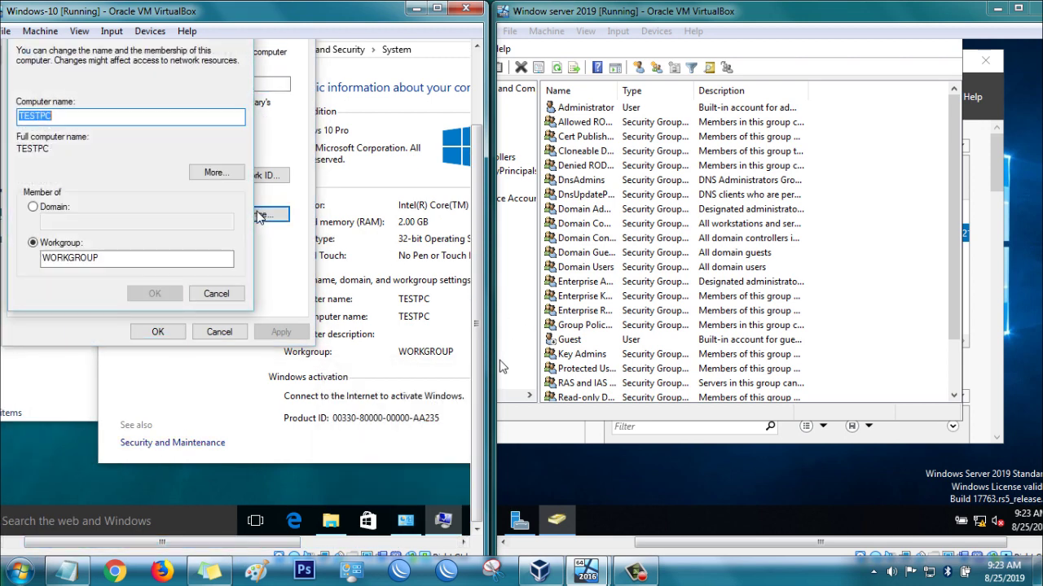
left_click(53, 207)
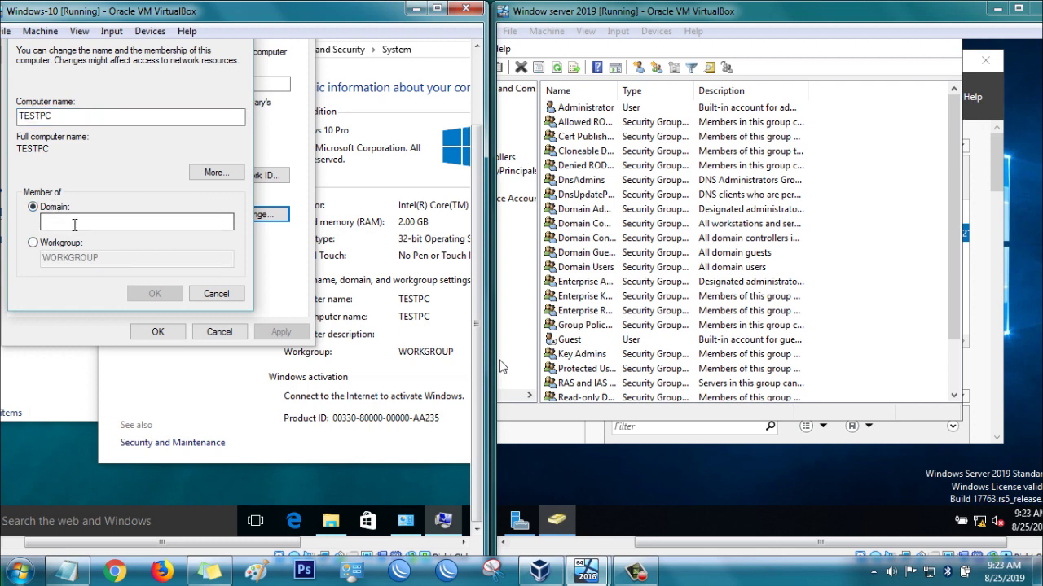
left_click(74, 225)
type("test.com")
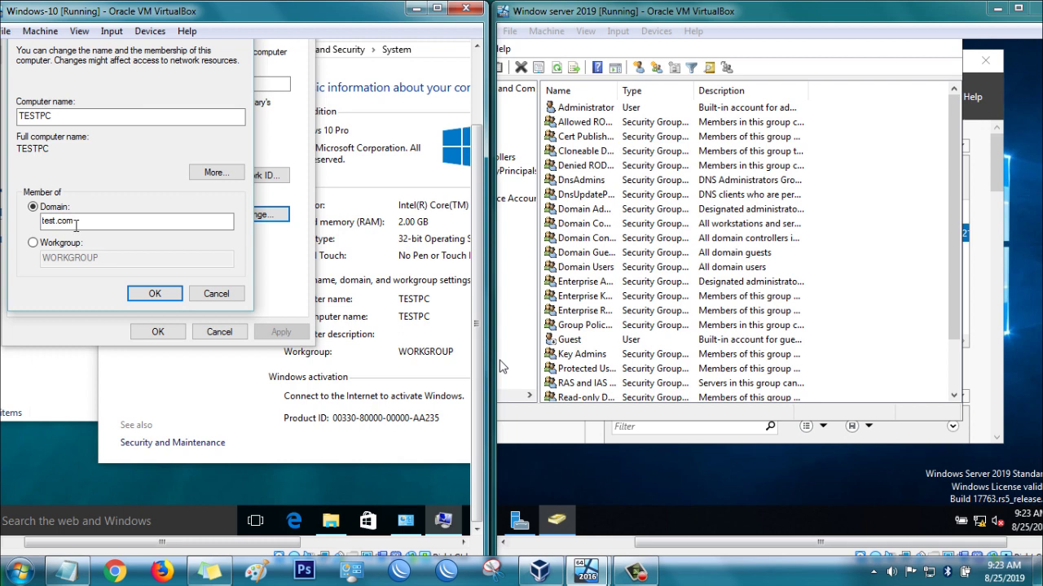
left_click(151, 294)
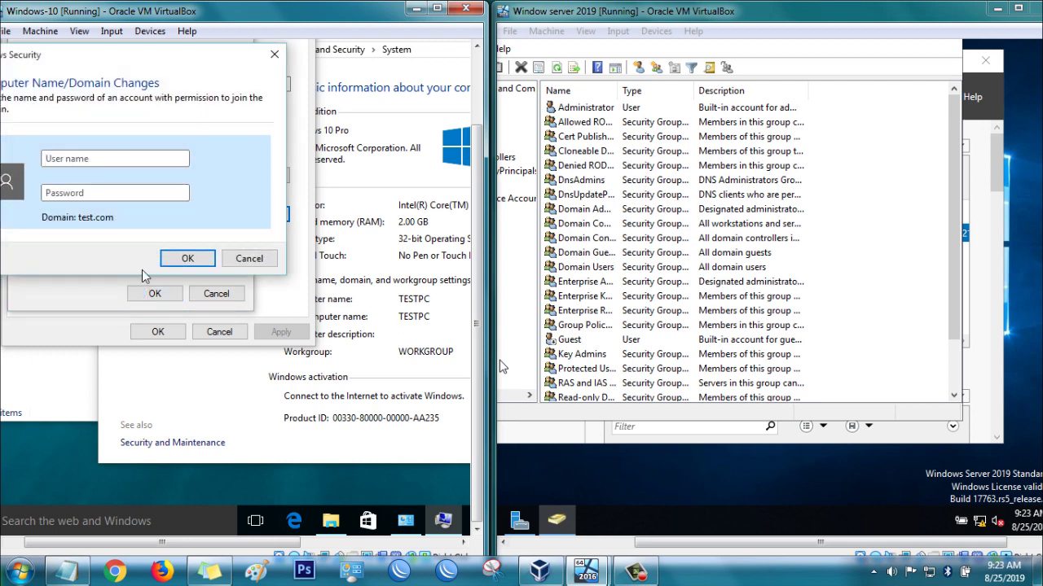
Authorize the domain join with the administrator's user name and password.
type("aP")
key("BackSpace")
type("P")
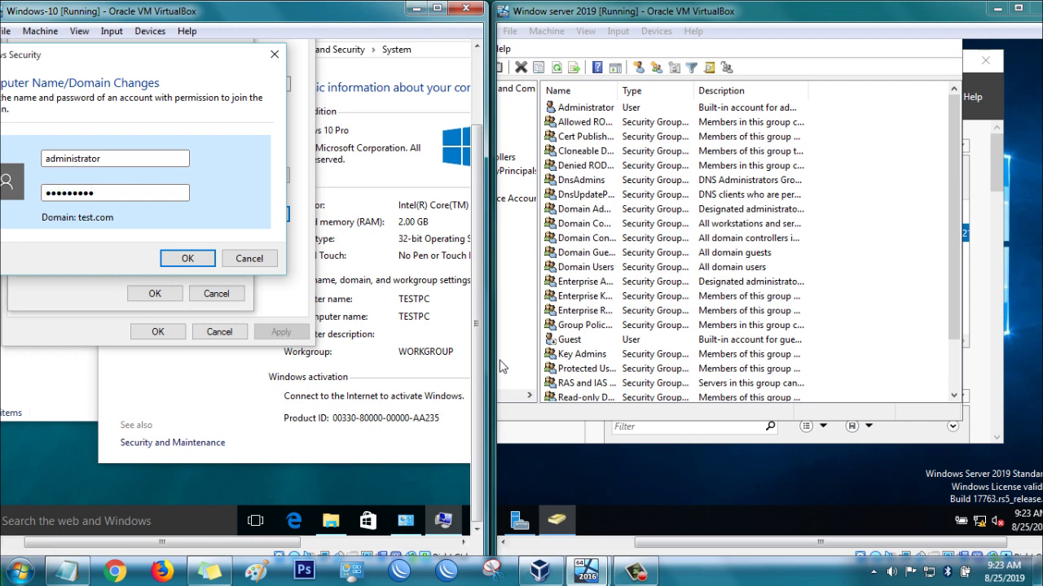
left_click(188, 258)
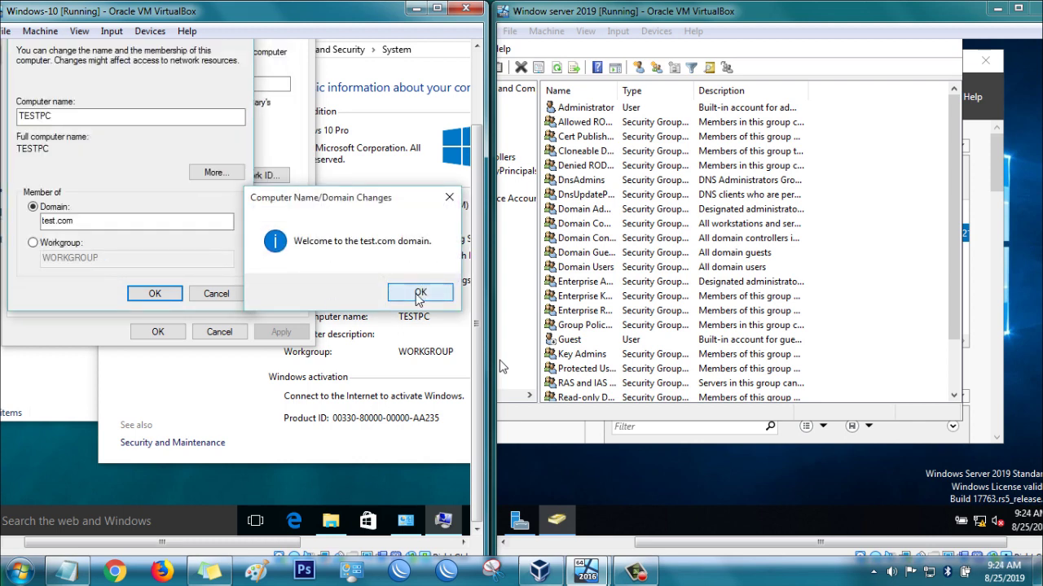
Dismiss the welcome and restart notices, close System Properties, and restart the VM.
left_click(419, 293)
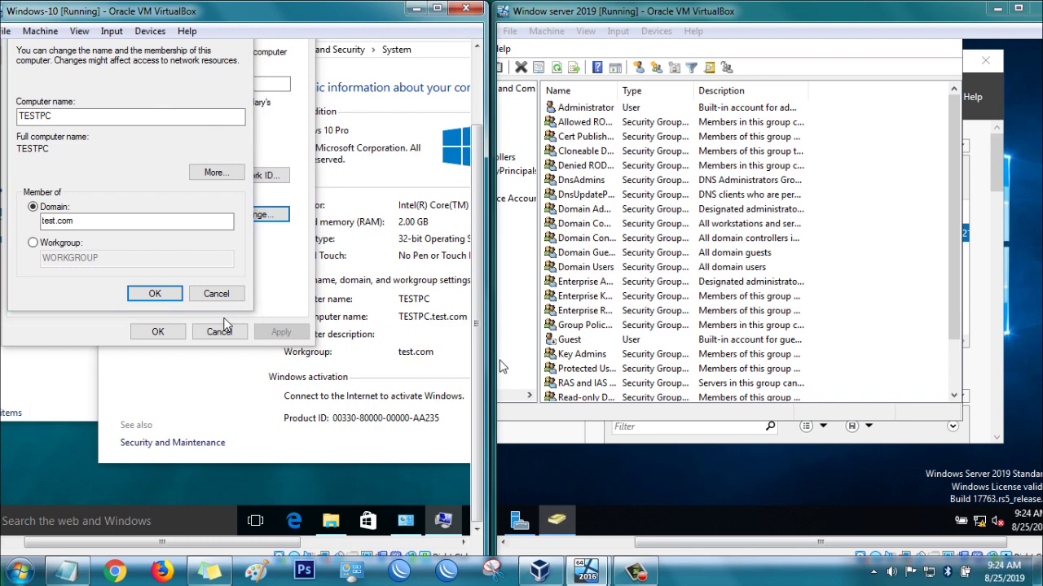
left_click(440, 255)
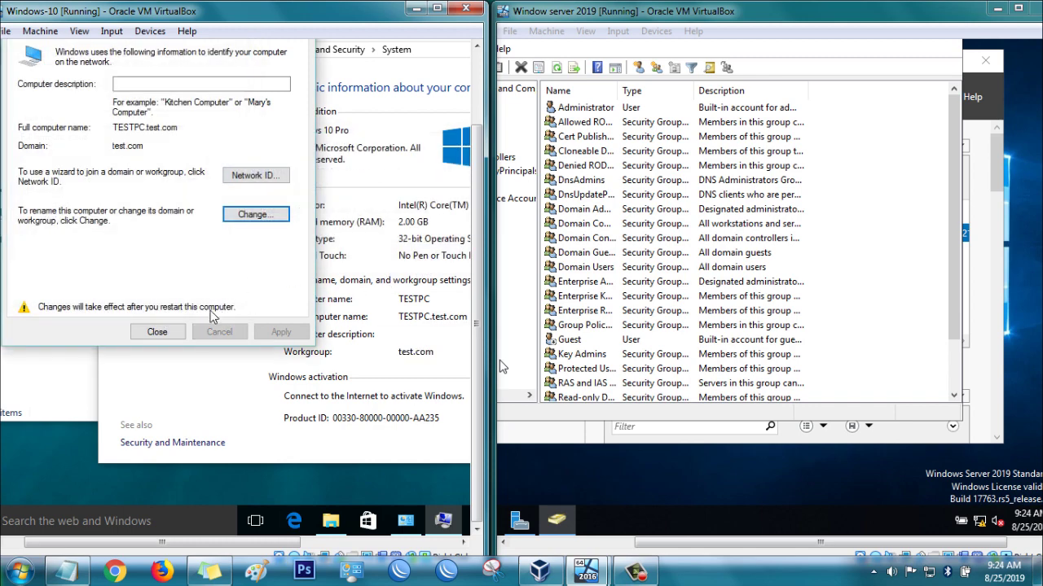
left_click(159, 333)
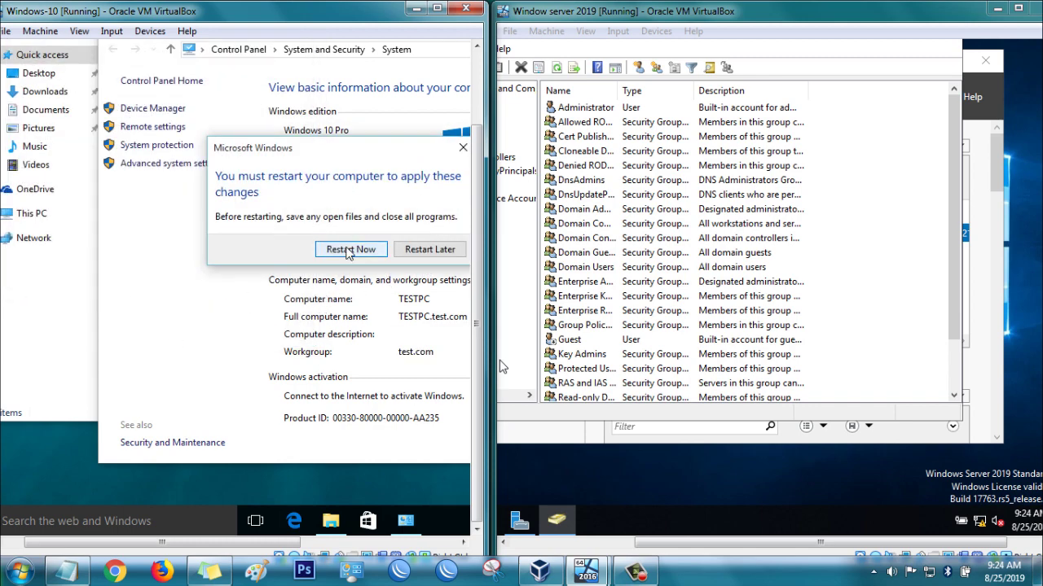
left_click(348, 251)
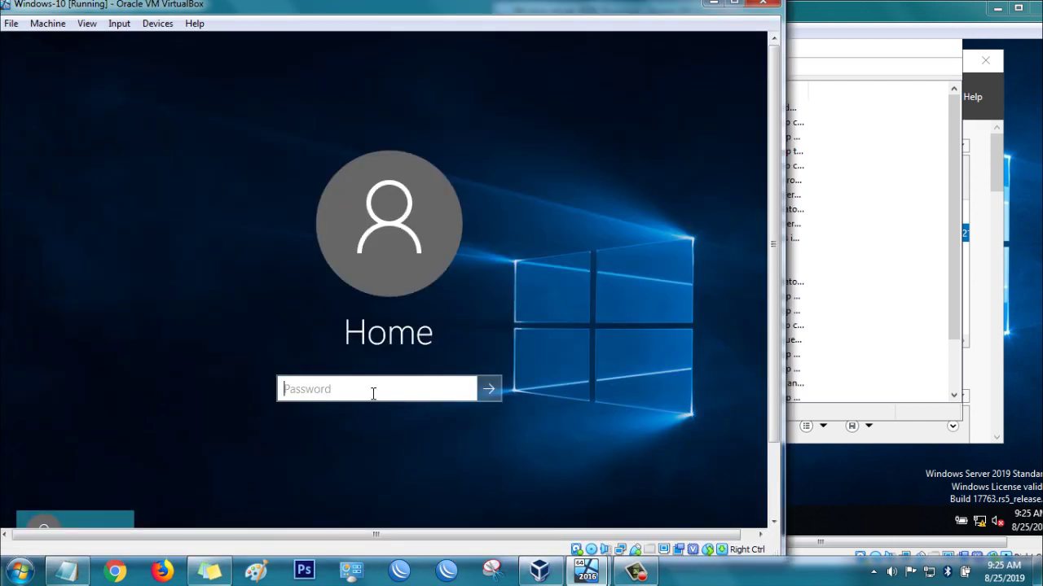
Sign in to the Windows 10 VM with the account password.
type("••••••")
key("Return")
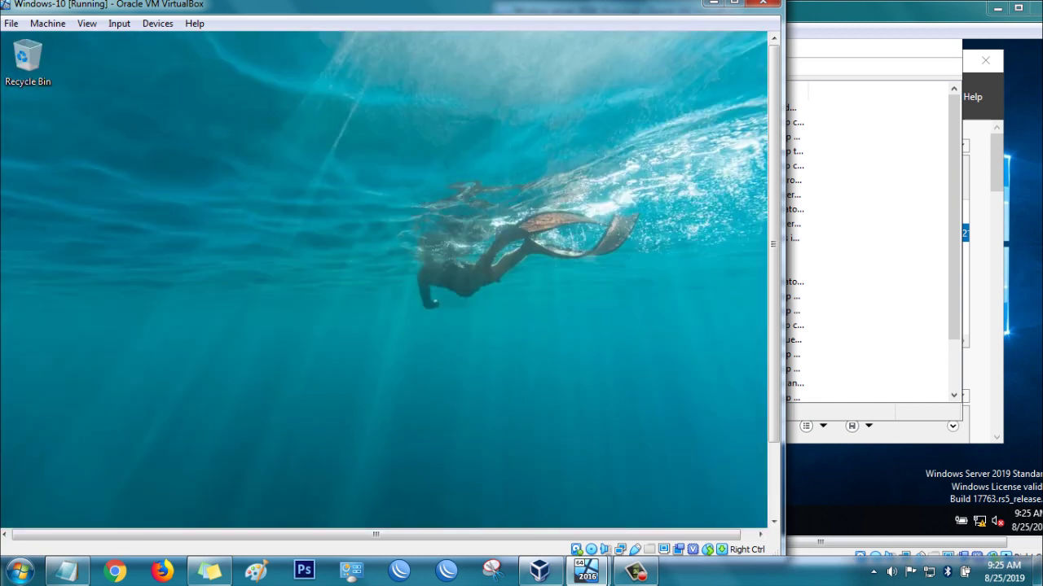
left_click_drag(778, 362, 777, 460)
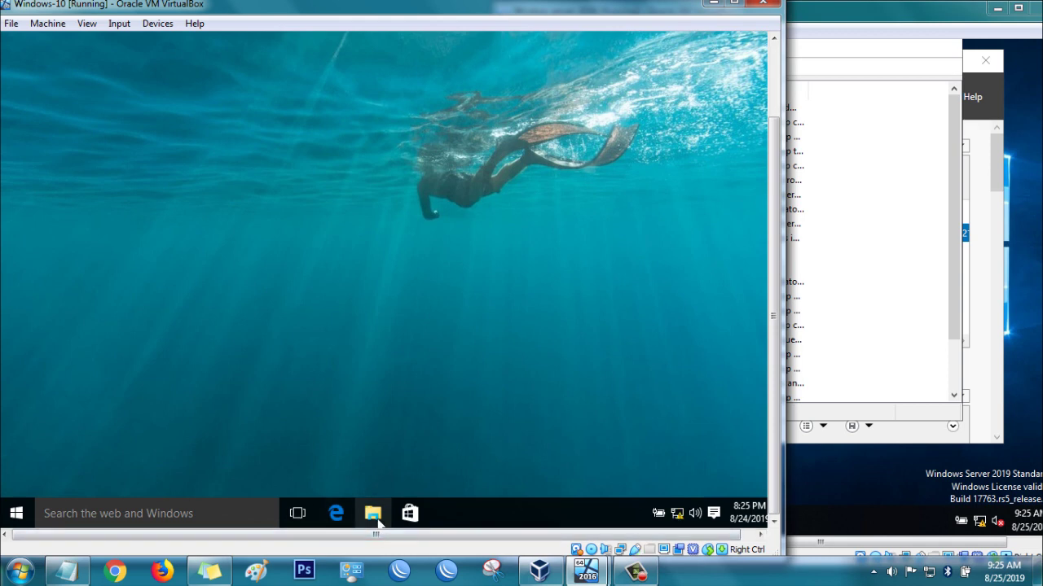
Open This PC's Properties to show TESTPC in domain test.com.
left_click(374, 515)
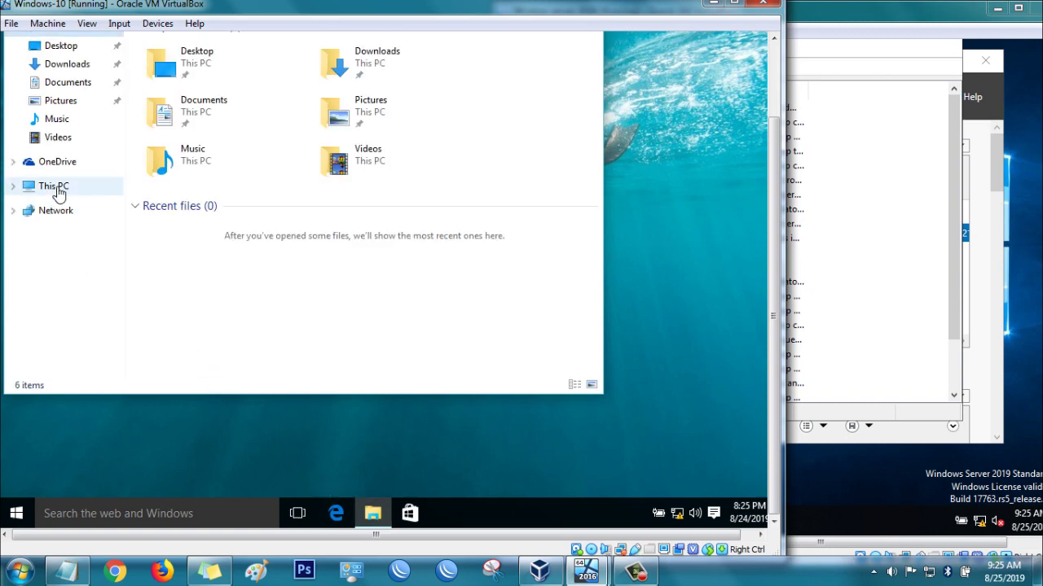
right_click(57, 193)
left_click(103, 389)
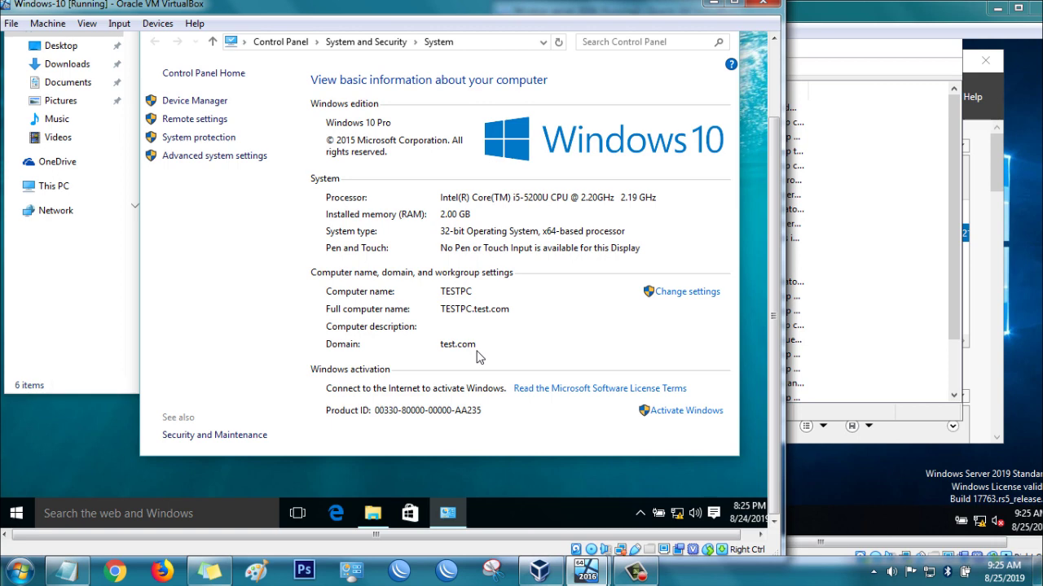
Reach Control Panel's User Accounts > Manage User Accounts list via the 'control' search.
left_click(205, 512)
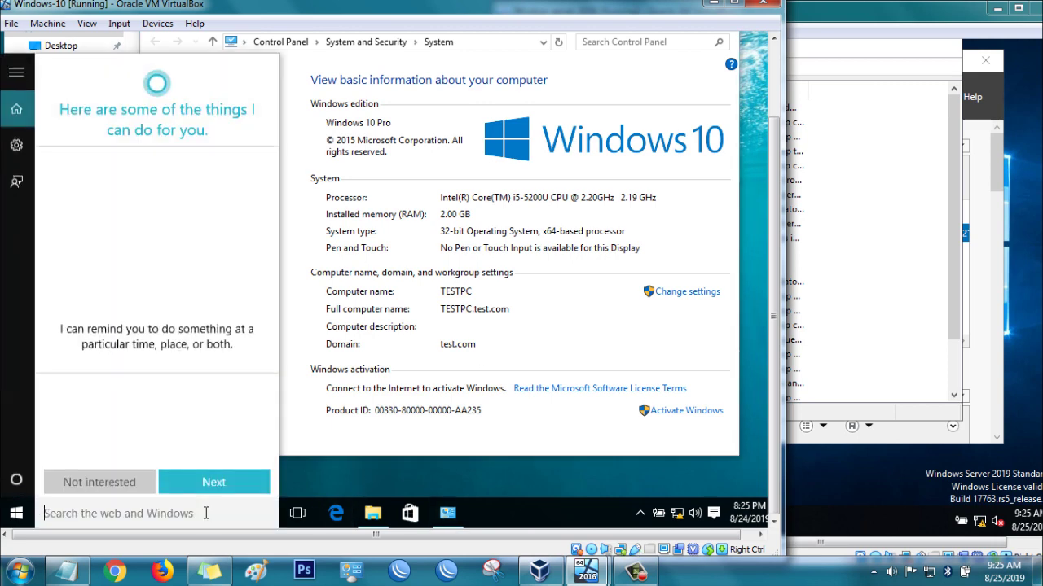
type("control")
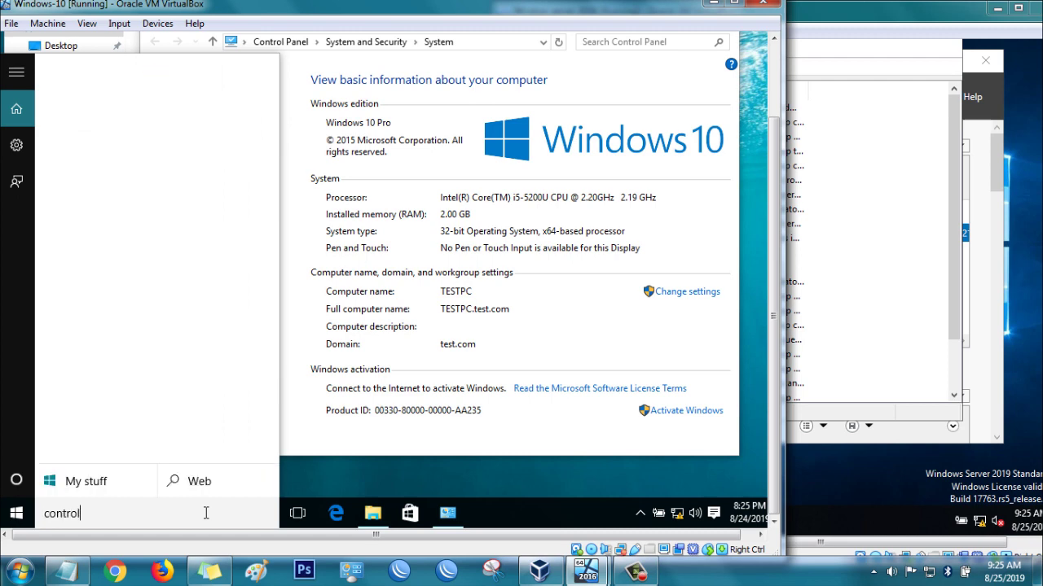
key("Return")
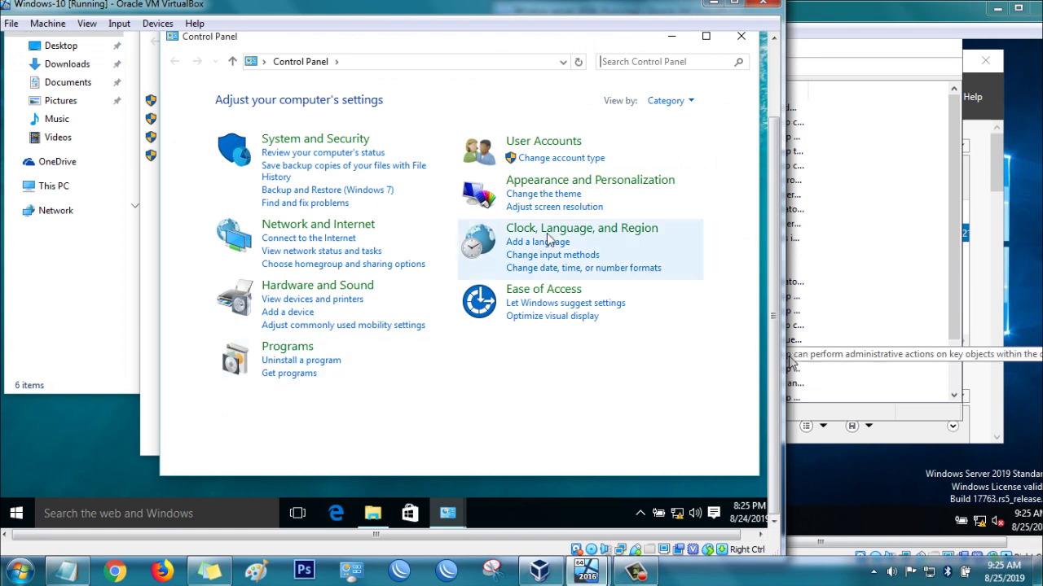
left_click(541, 142)
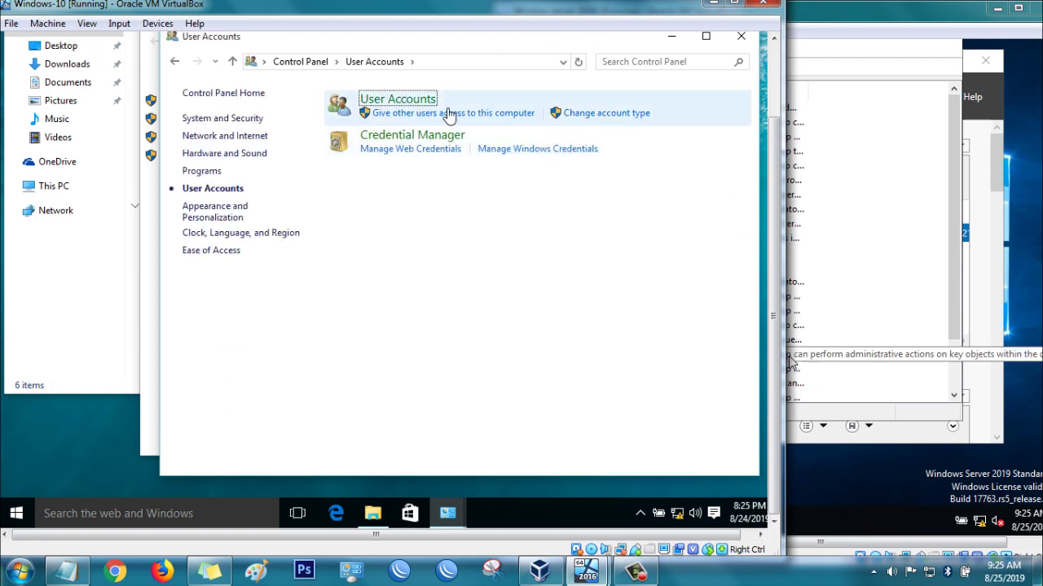
left_click(405, 99)
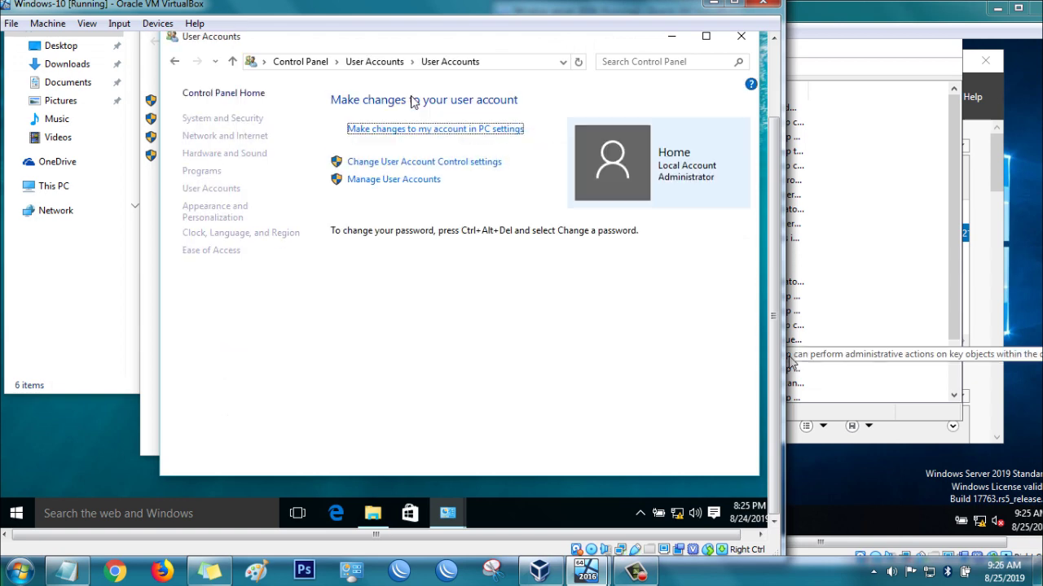
left_click(414, 184)
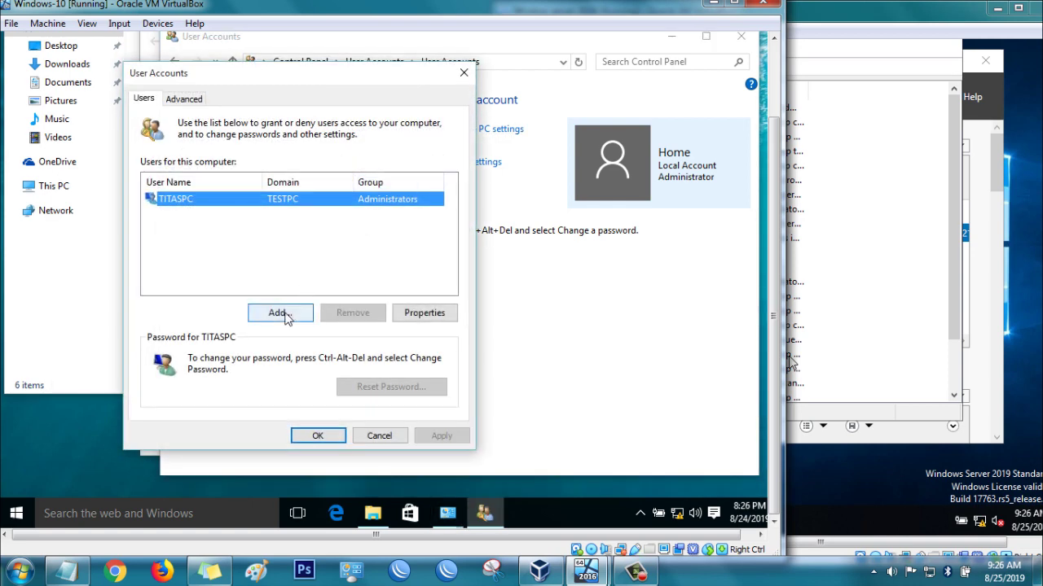
Add the test.com domain user to this computer with Administrator access.
left_click(279, 315)
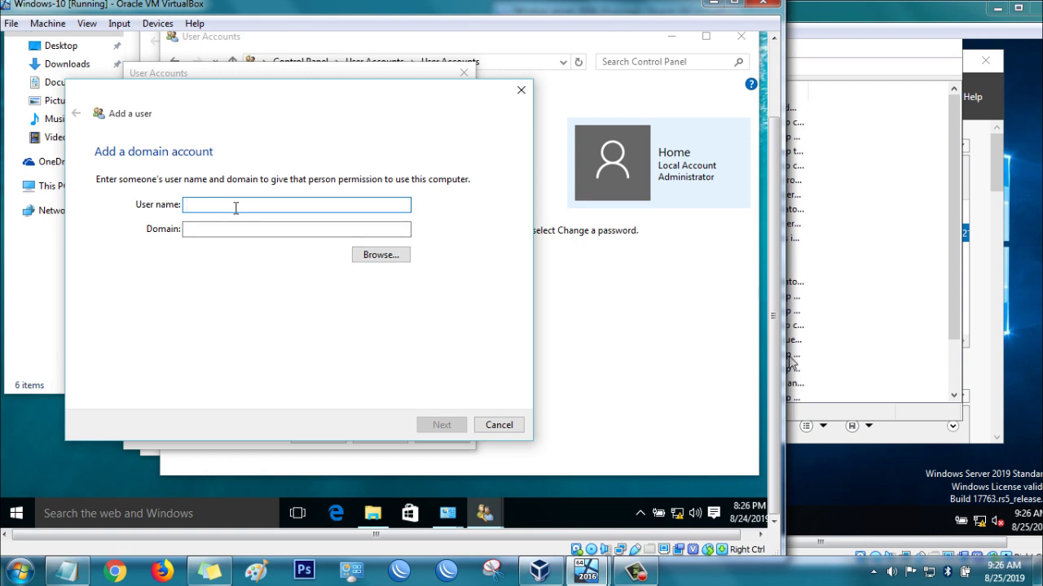
type("rony")
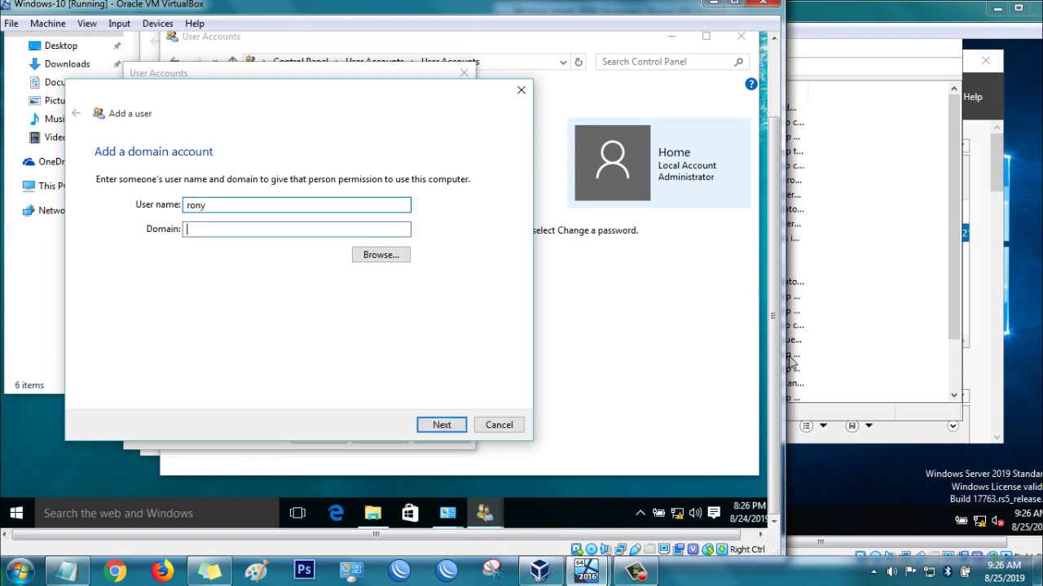
key("Tab")
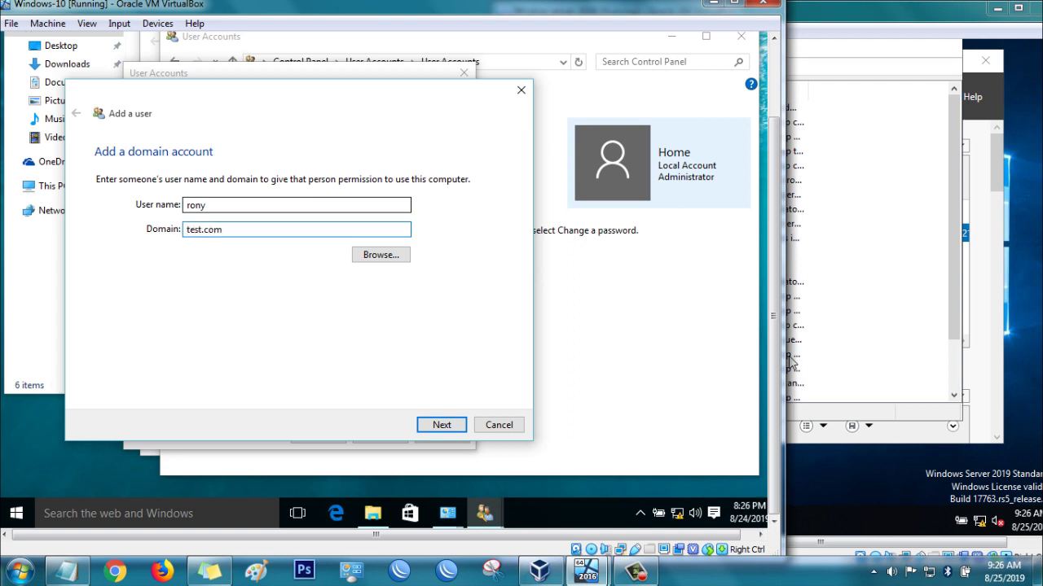
left_click(440, 425)
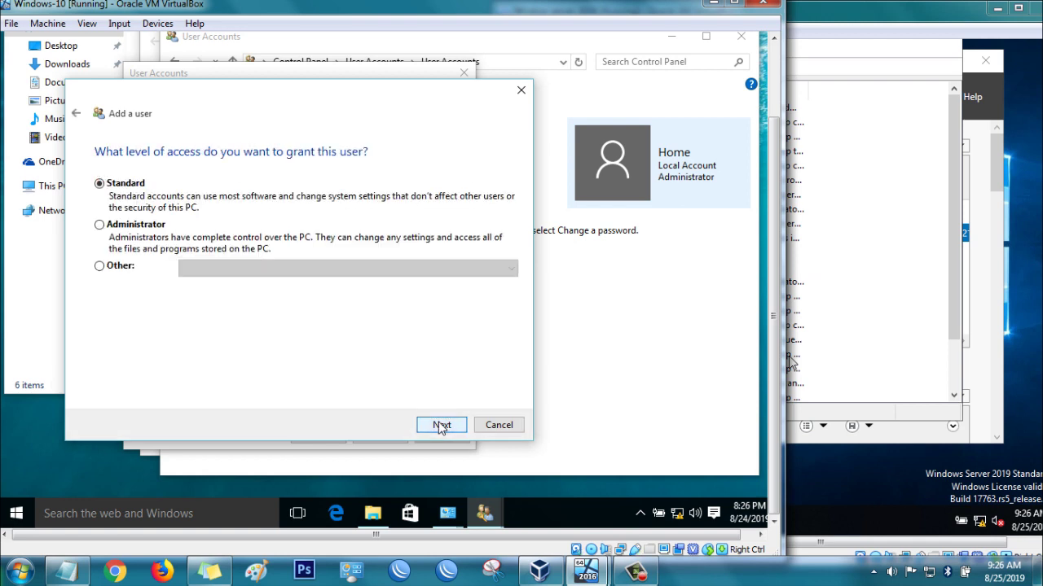
left_click(155, 234)
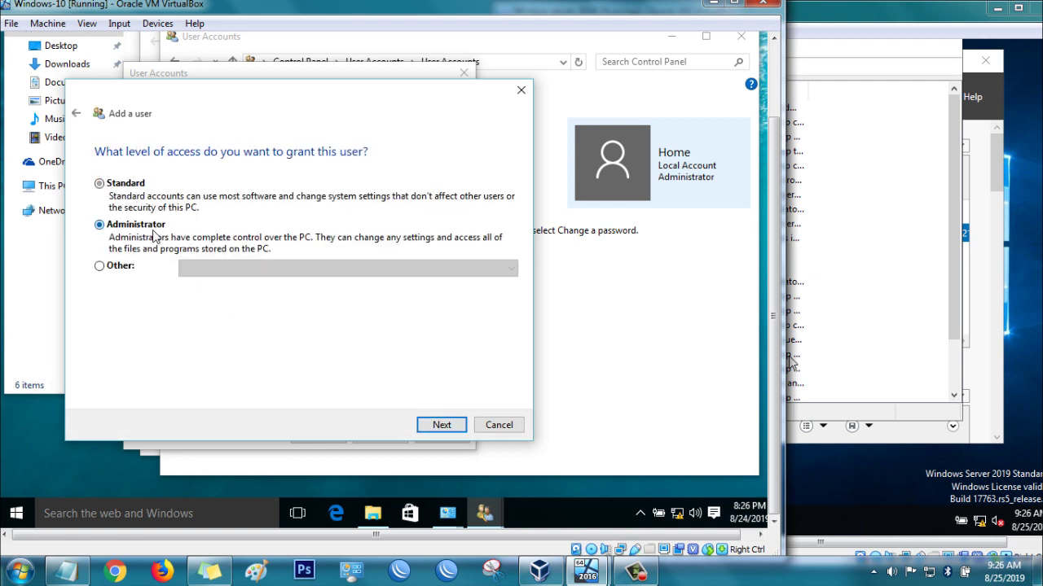
left_click(441, 426)
left_click(442, 426)
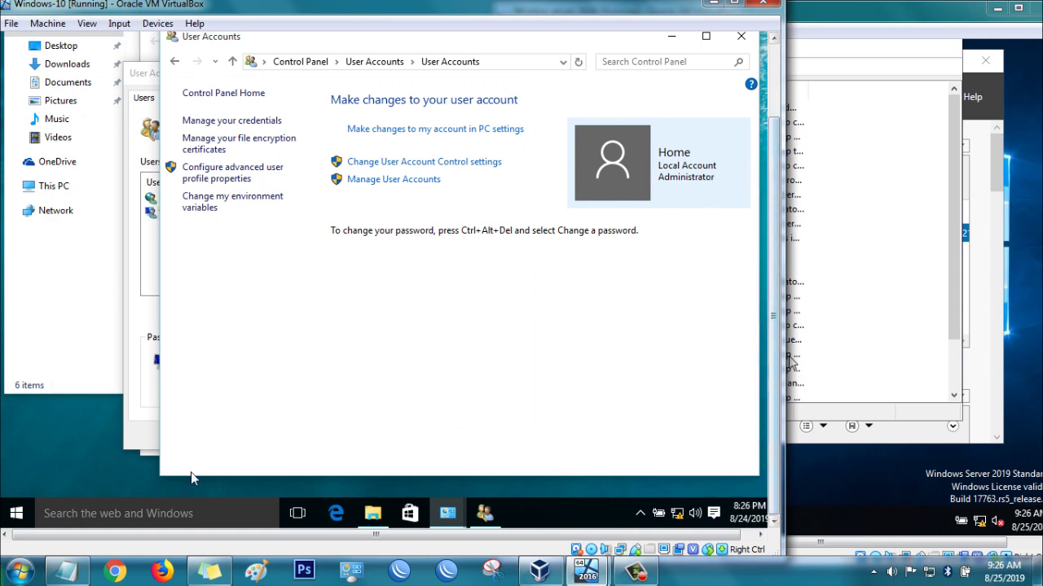
Reboot the Windows 10 guest via Start > Power > Restart and wait for its lock screen.
left_click(16, 514)
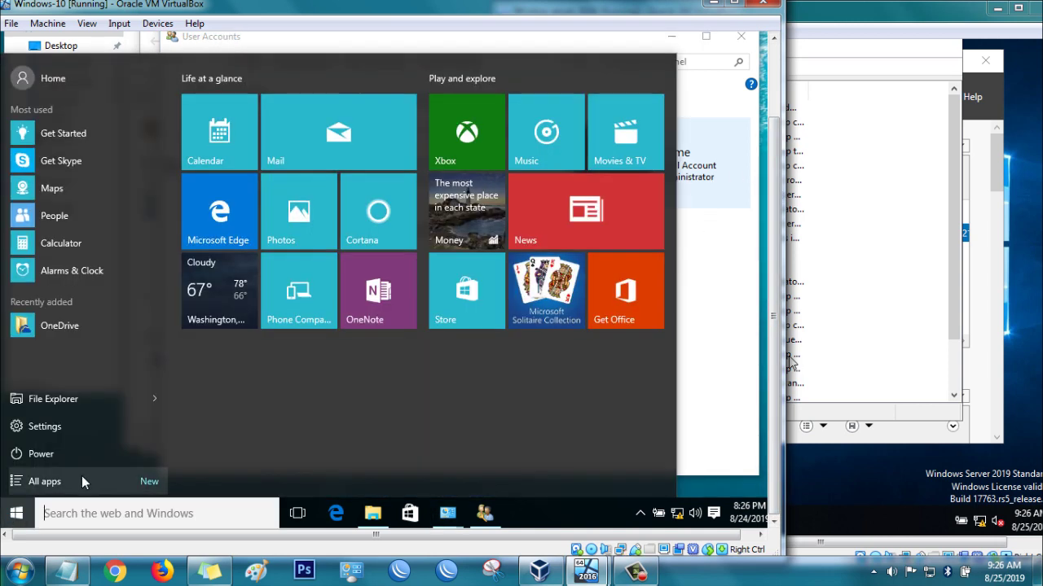
left_click(35, 456)
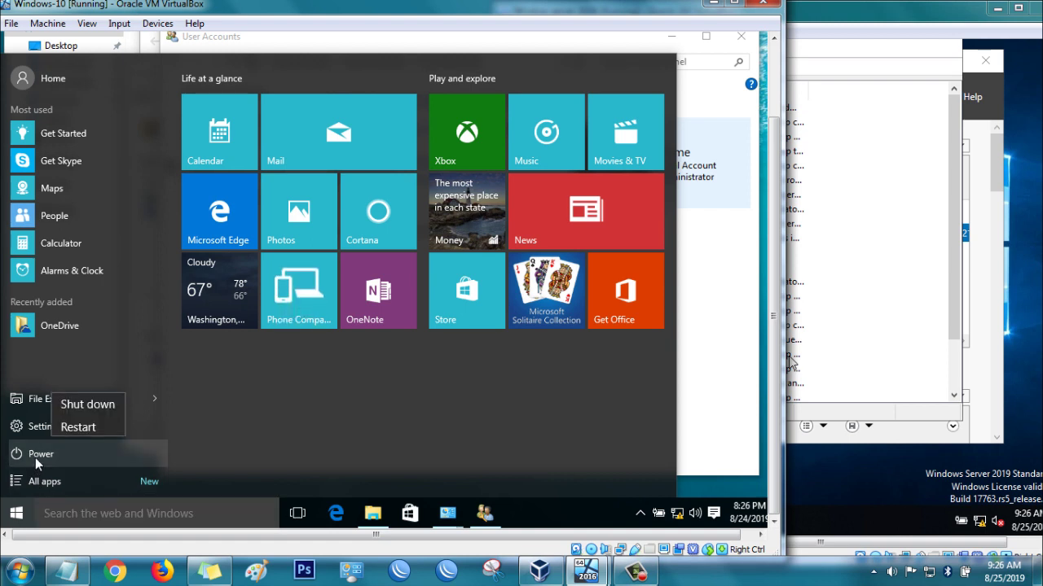
left_click(92, 425)
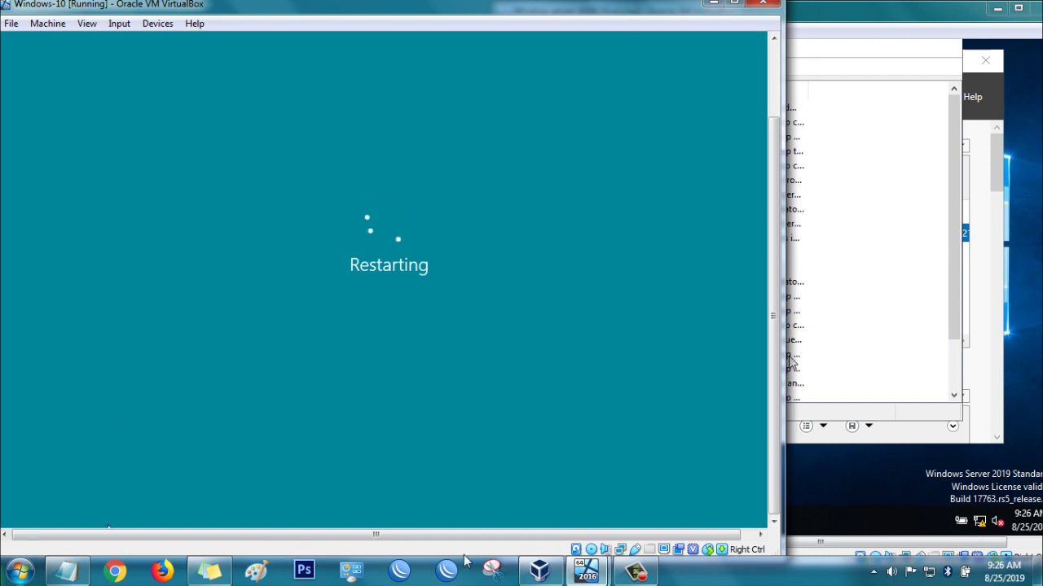
left_click(635, 572)
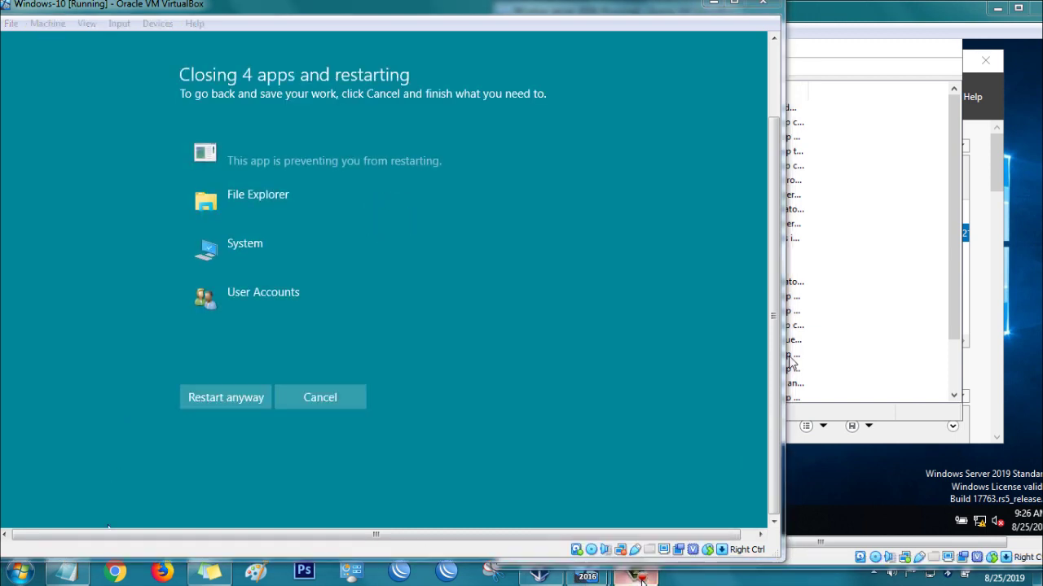
left_click(969, 504)
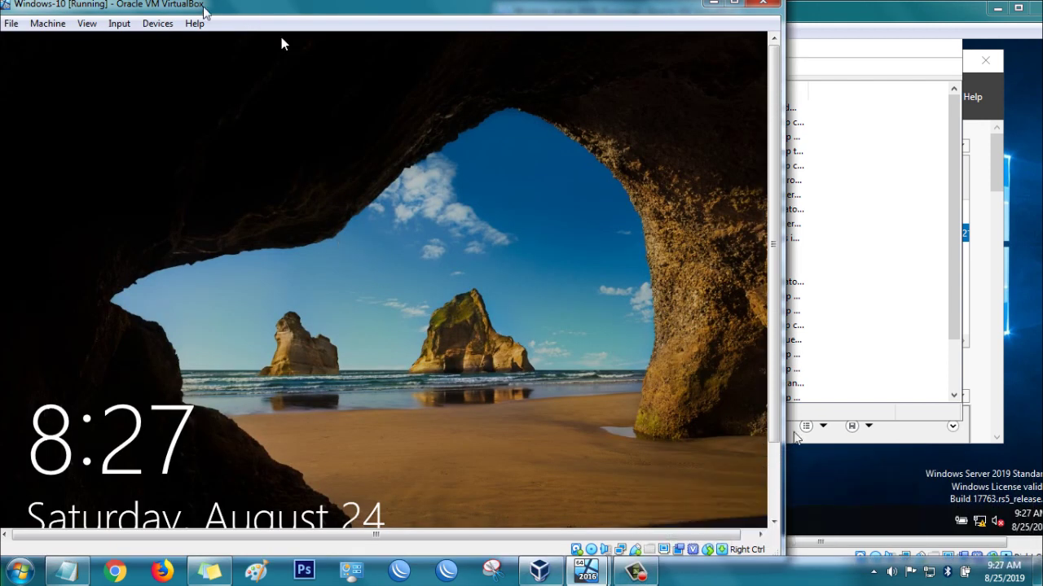
Send Ctrl-Alt-Del to the guest from the Input > Keyboard menu to reach sign-in.
left_click(119, 23)
mouse_move(155, 41)
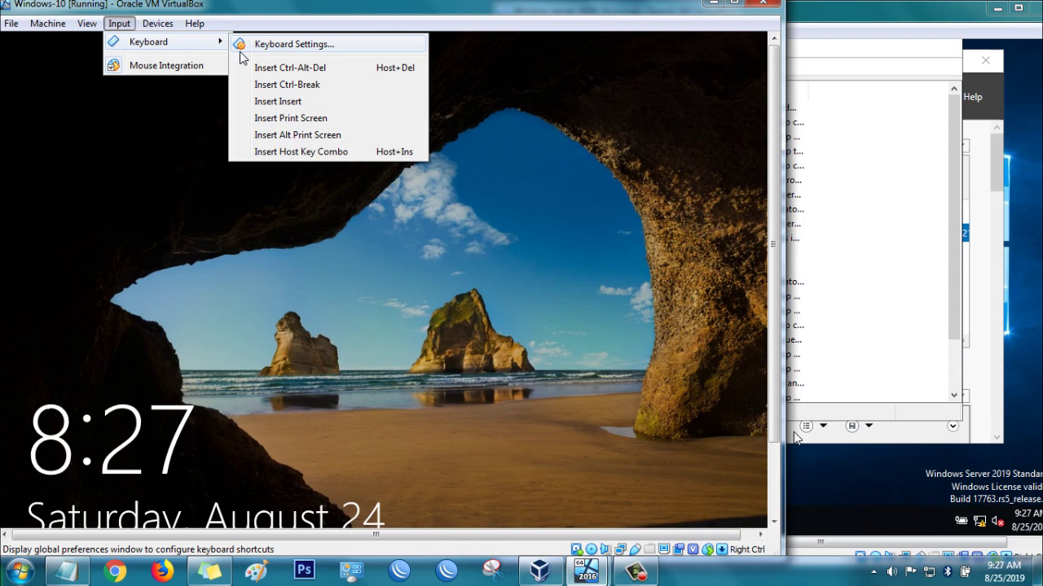
left_click(285, 70)
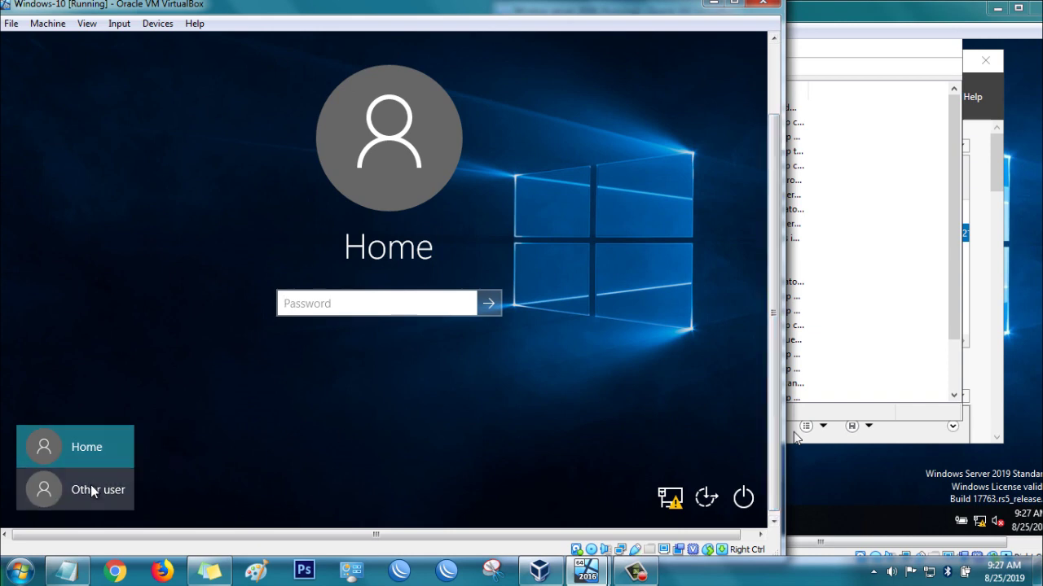
Sign in under Other user with the test.com domain user's name and password.
left_click(92, 491)
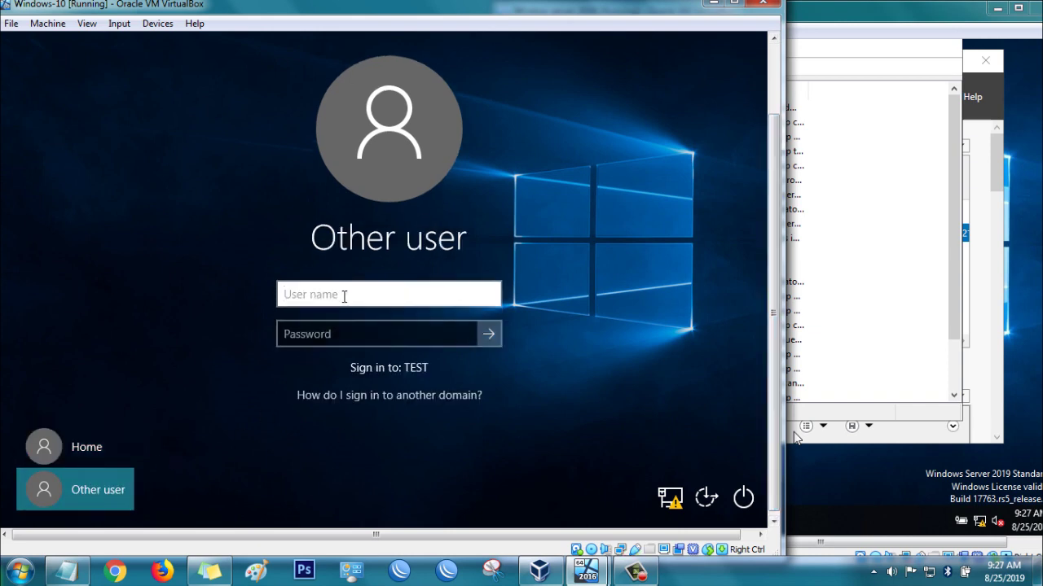
type("rony")
left_click(373, 330)
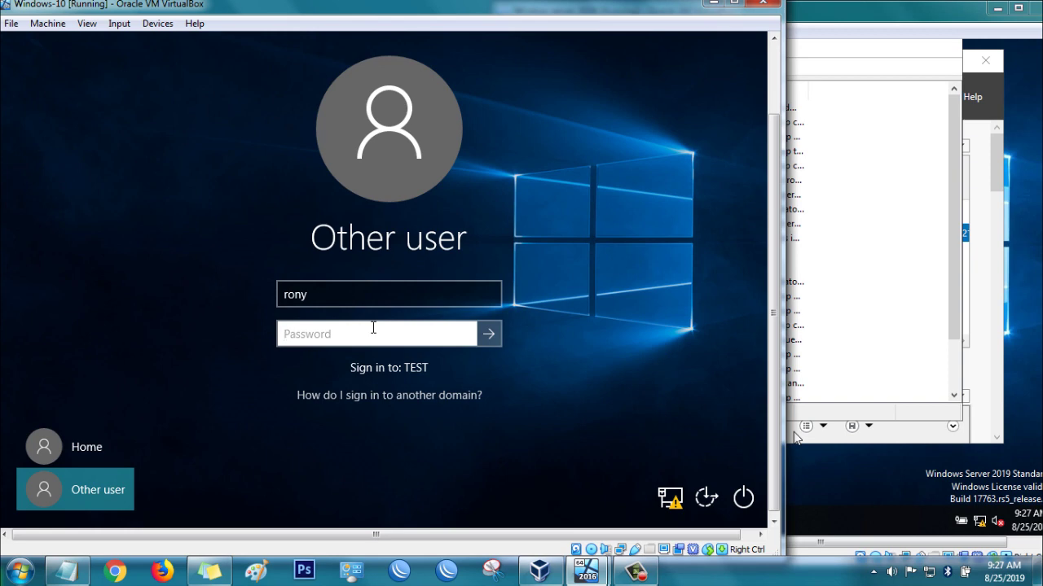
type("••••")
key("Return")
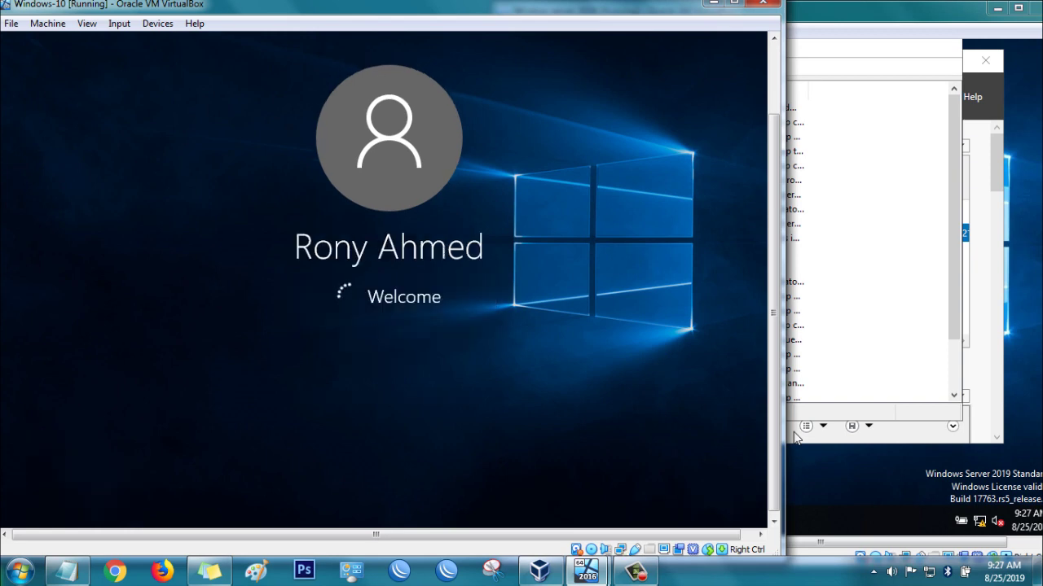